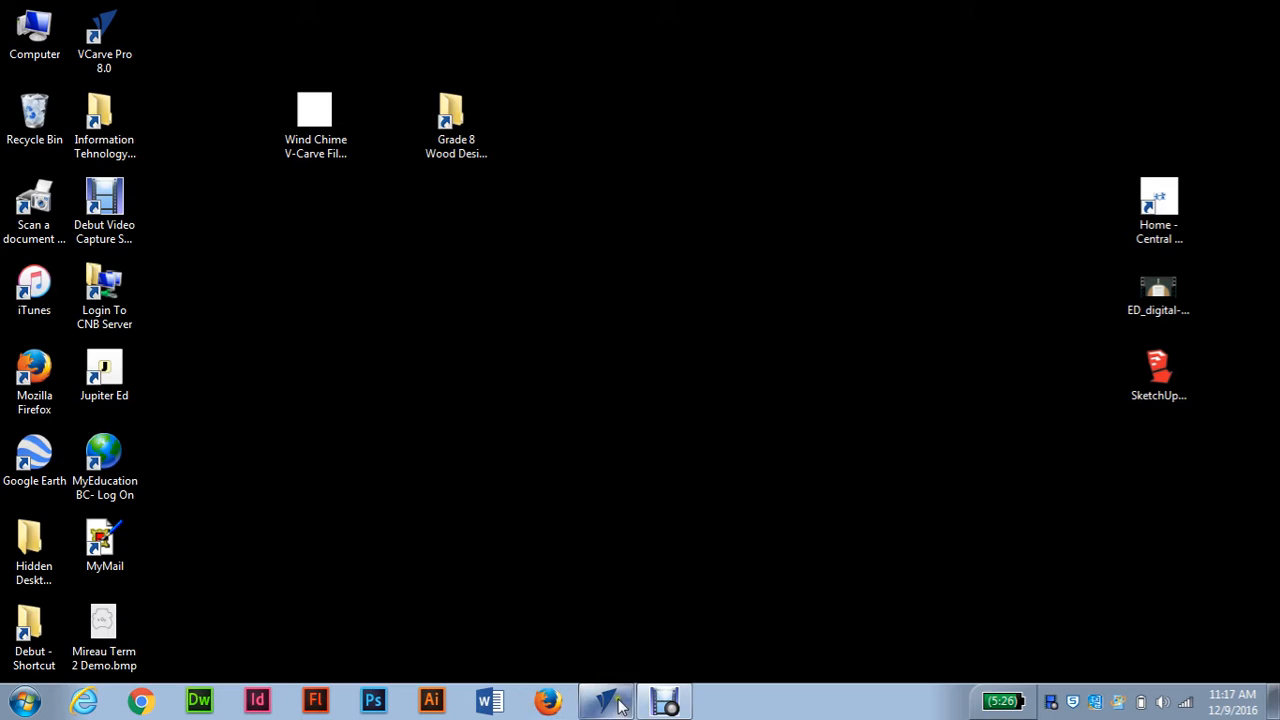
- Switch to VCarve Pro and import the Term 2 Demo bitmap from the desktop onto the sheet
left_click(609, 705)
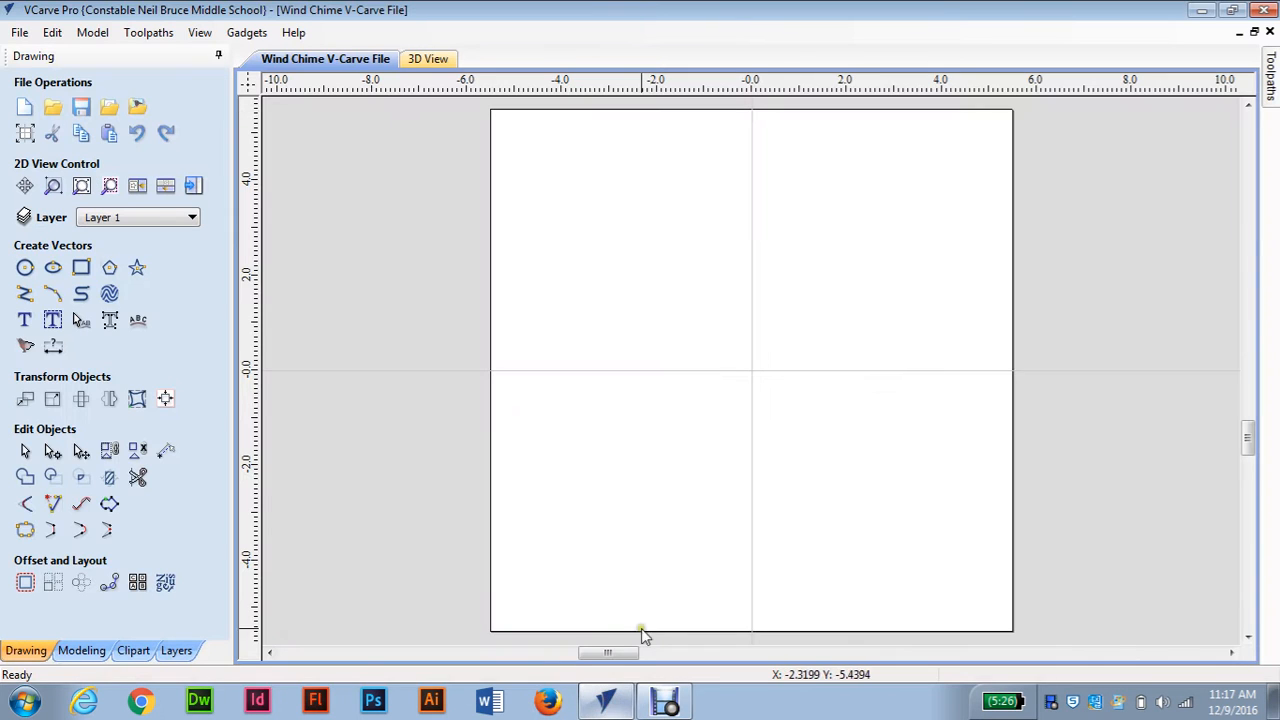
left_click(138, 110)
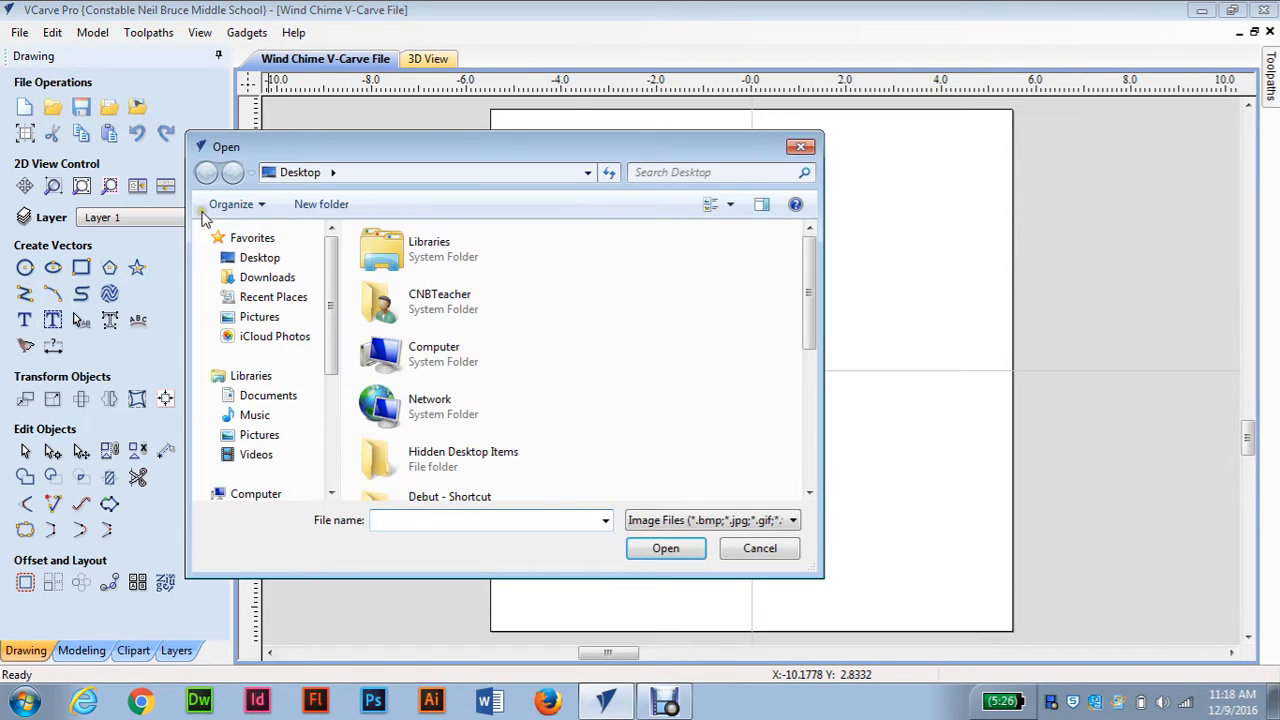
left_click(262, 258)
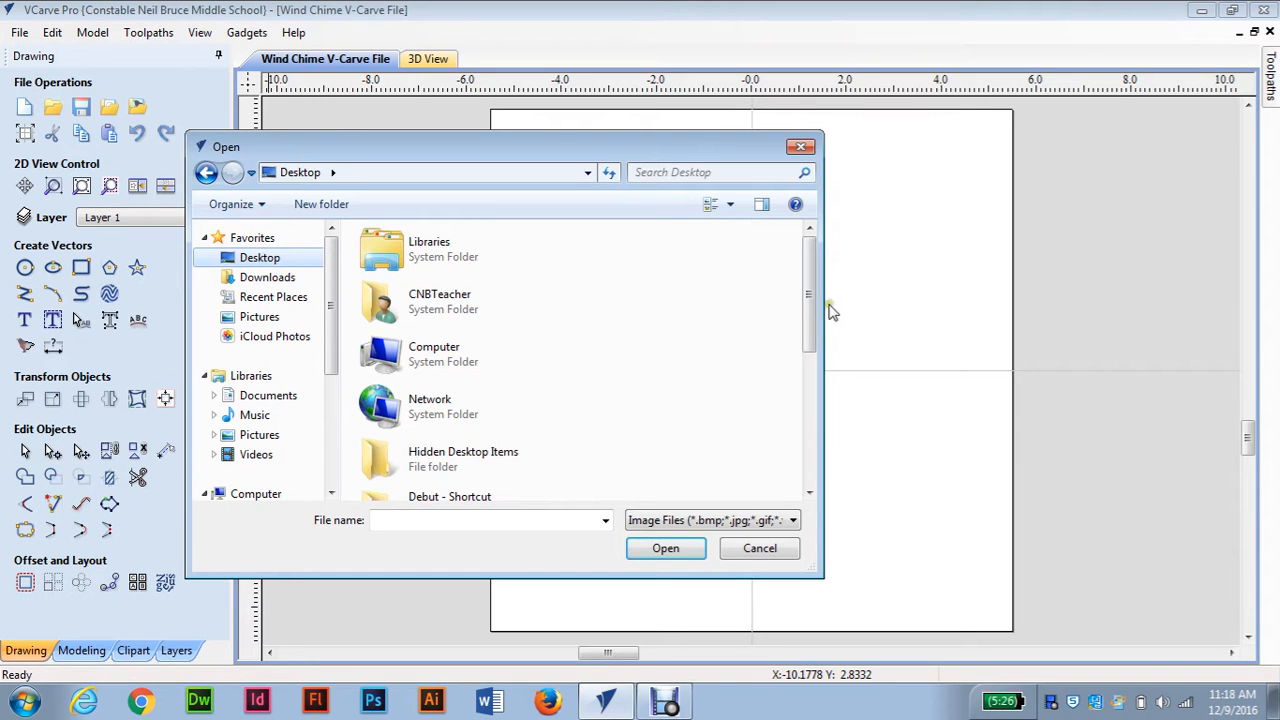
left_click_drag(811, 303, 809, 474)
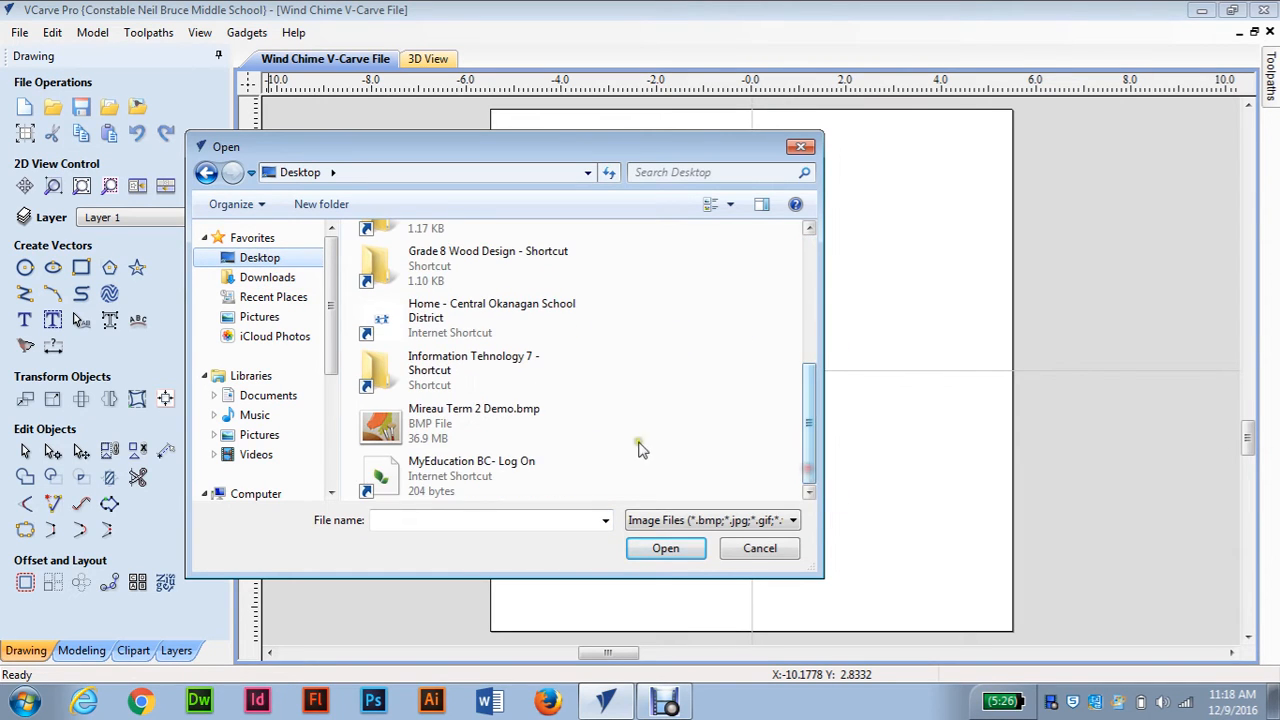
left_click(395, 432)
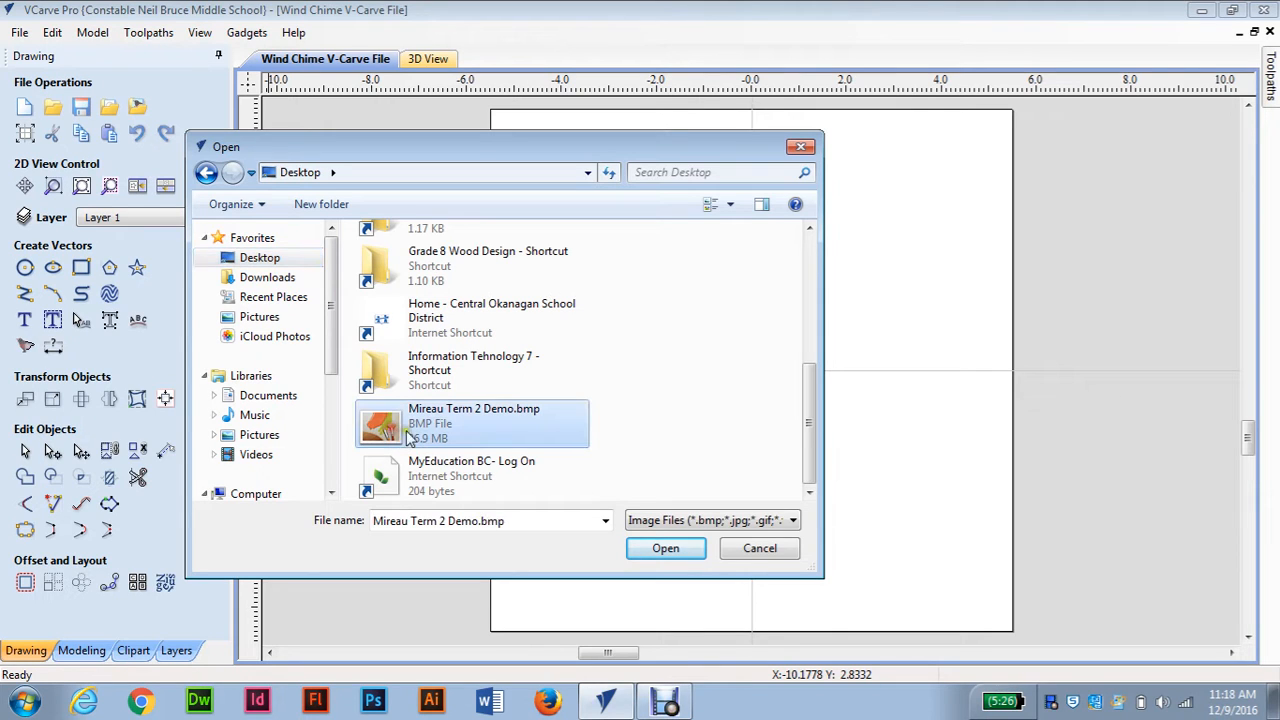
left_click(664, 551)
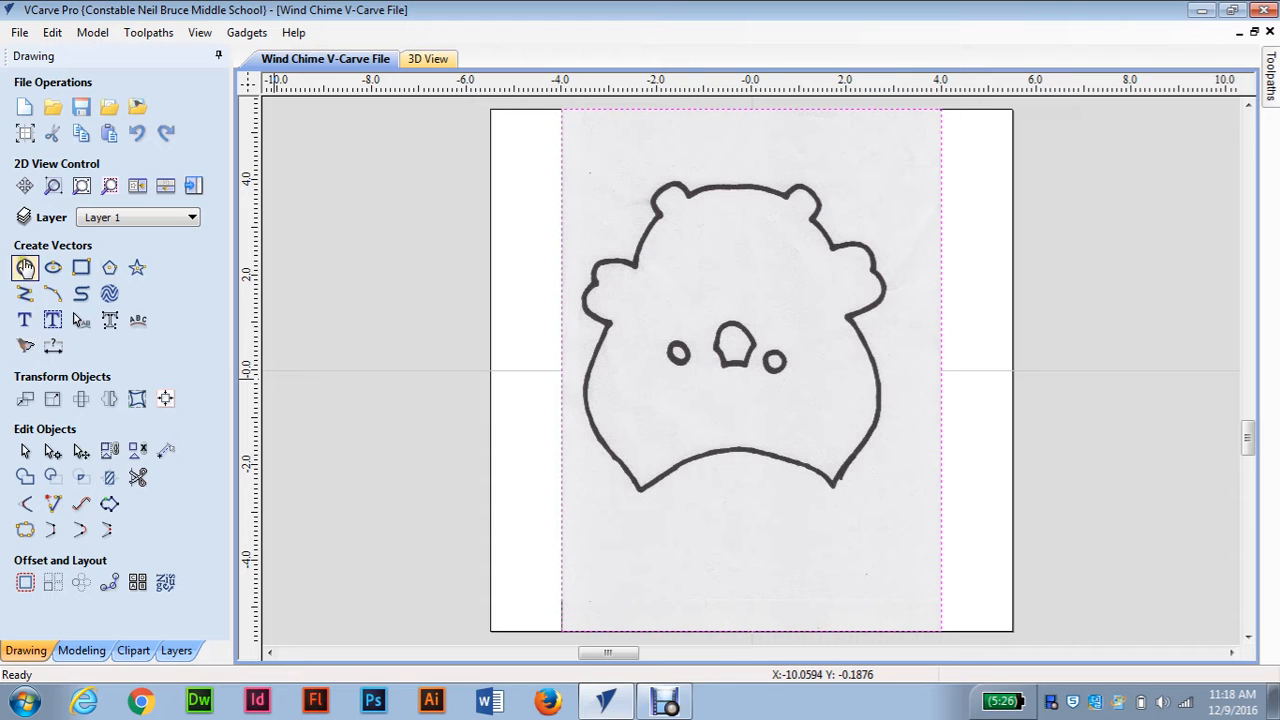
- Start a bitmap trace of the imported drawing in Black / White mode with the threshold at 0.74
left_click(25, 347)
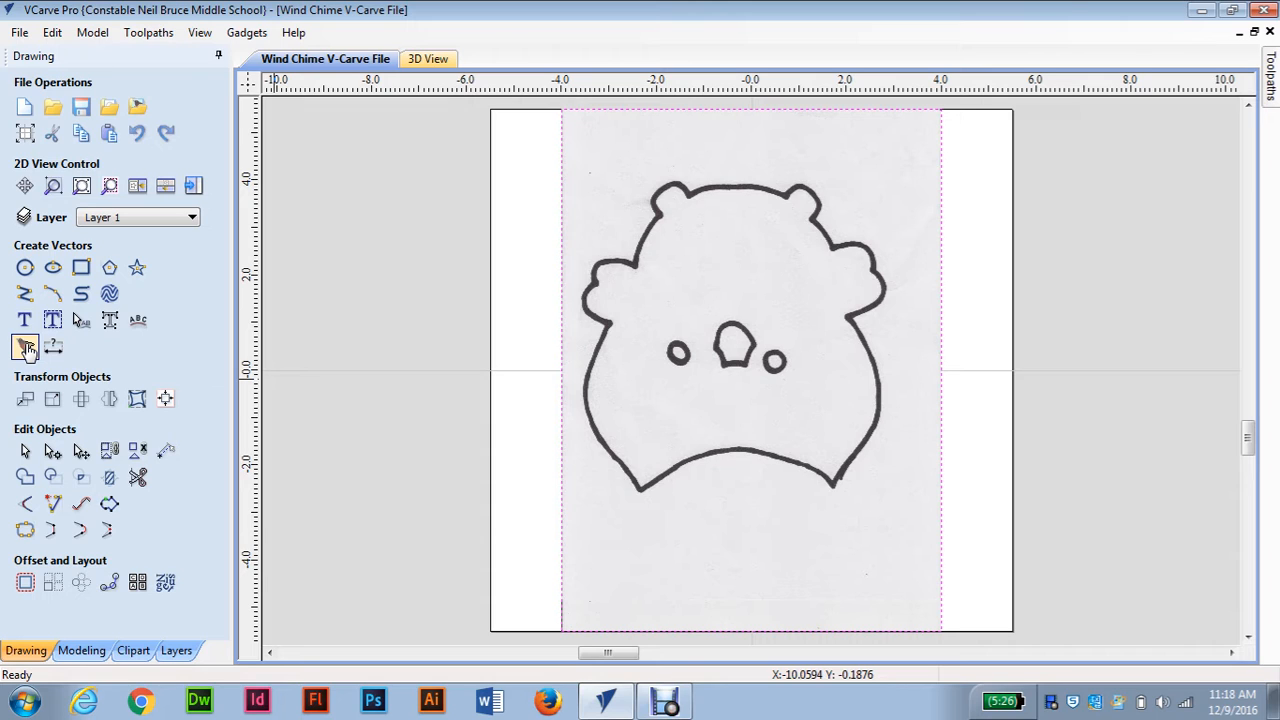
left_click(26, 347)
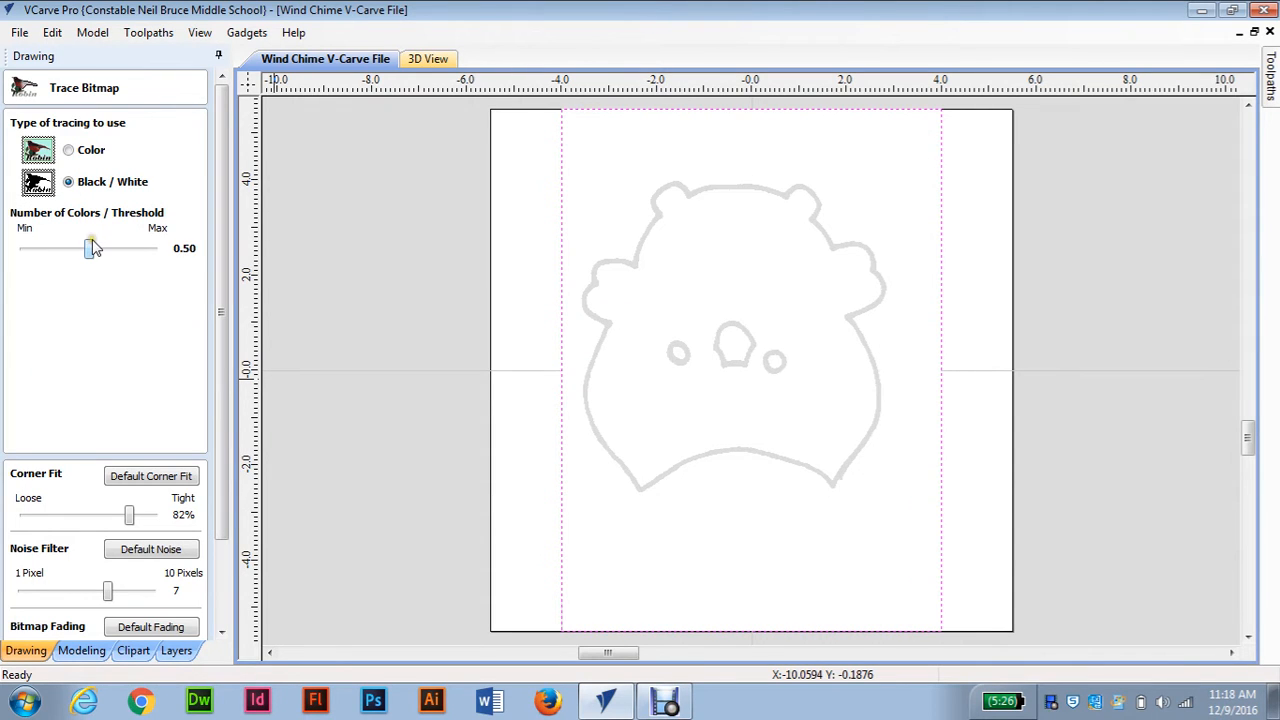
left_click(68, 151)
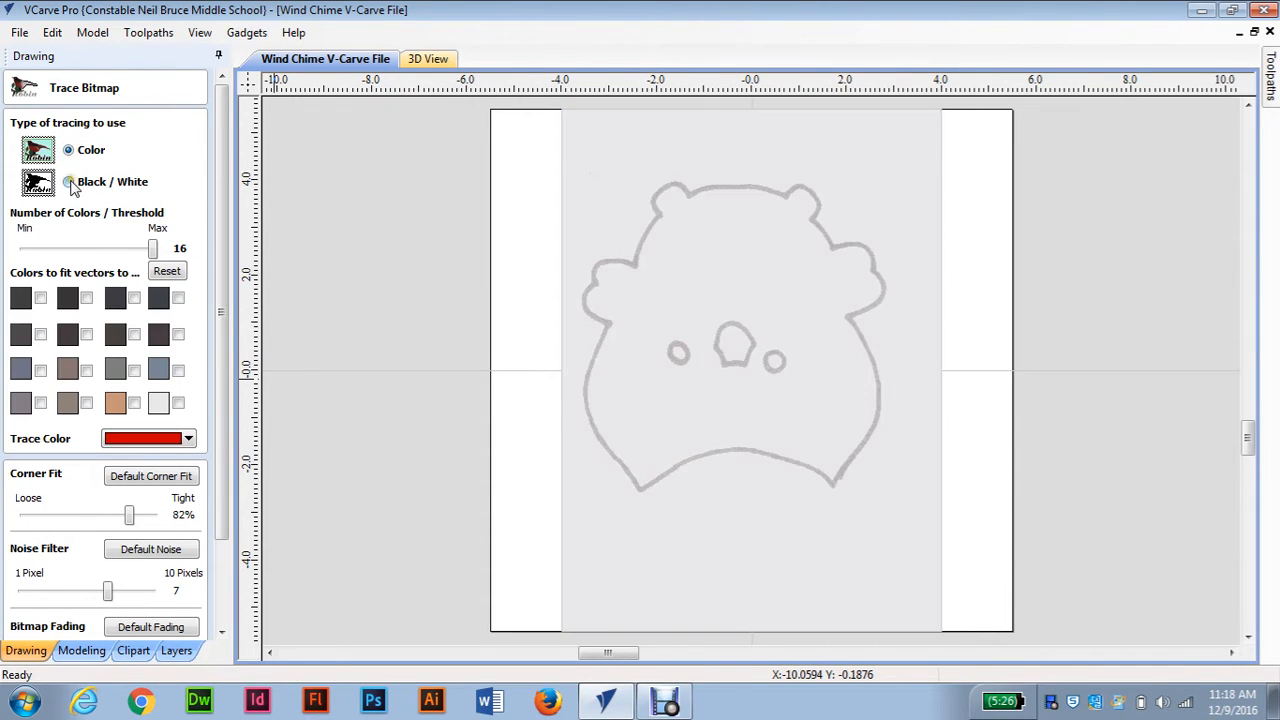
left_click(70, 184)
mouse_move(88, 250)
left_mouse_down()
mouse_move(147, 247)
mouse_move(117, 243)
left_mouse_up()
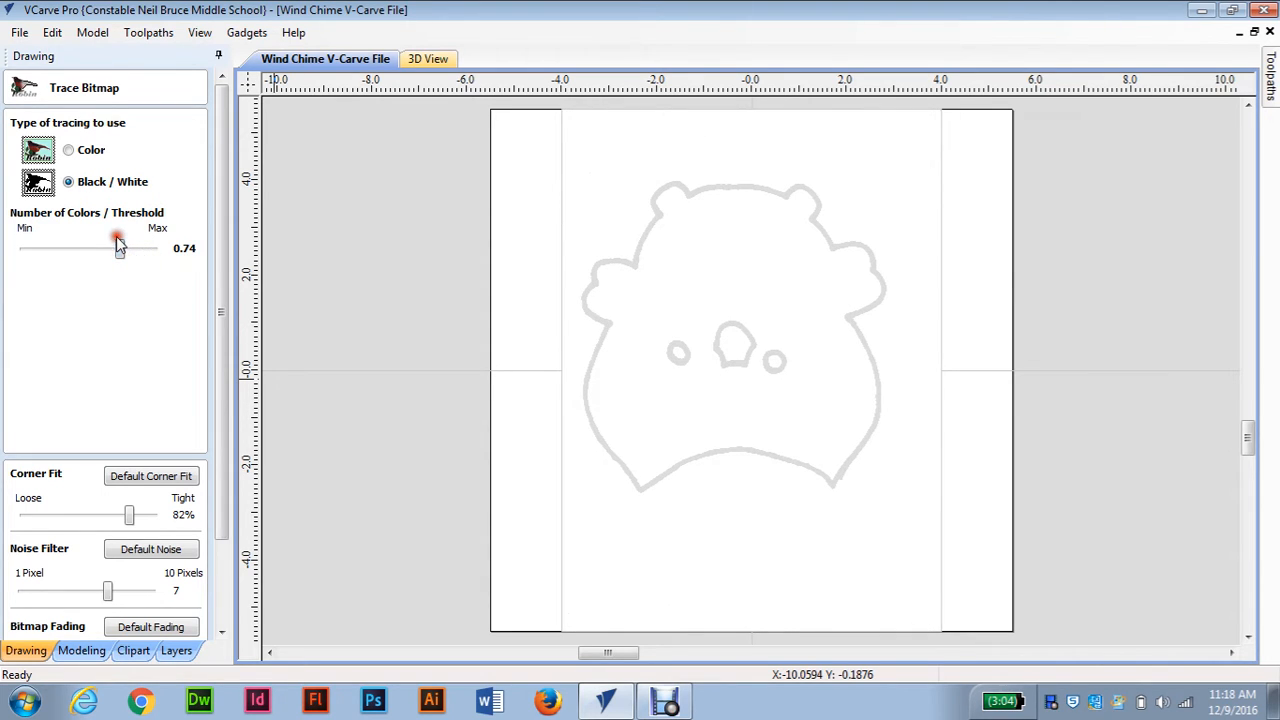
- Reduce the bitmap fading to 0%, preview the trace, and apply it to create the vectors
left_click_drag(222, 262, 215, 400)
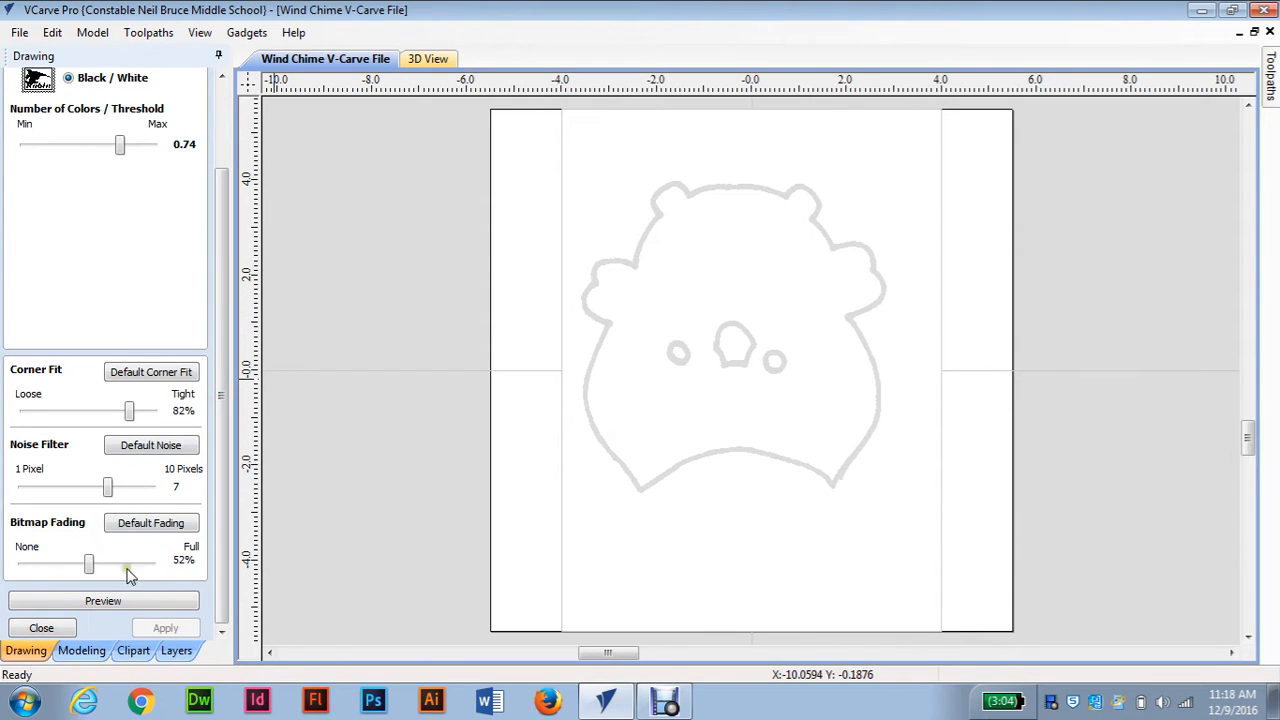
mouse_move(222, 446)
left_mouse_down()
mouse_move(229, 380)
mouse_move(221, 482)
left_mouse_up()
left_click_drag(91, 570, 11, 572)
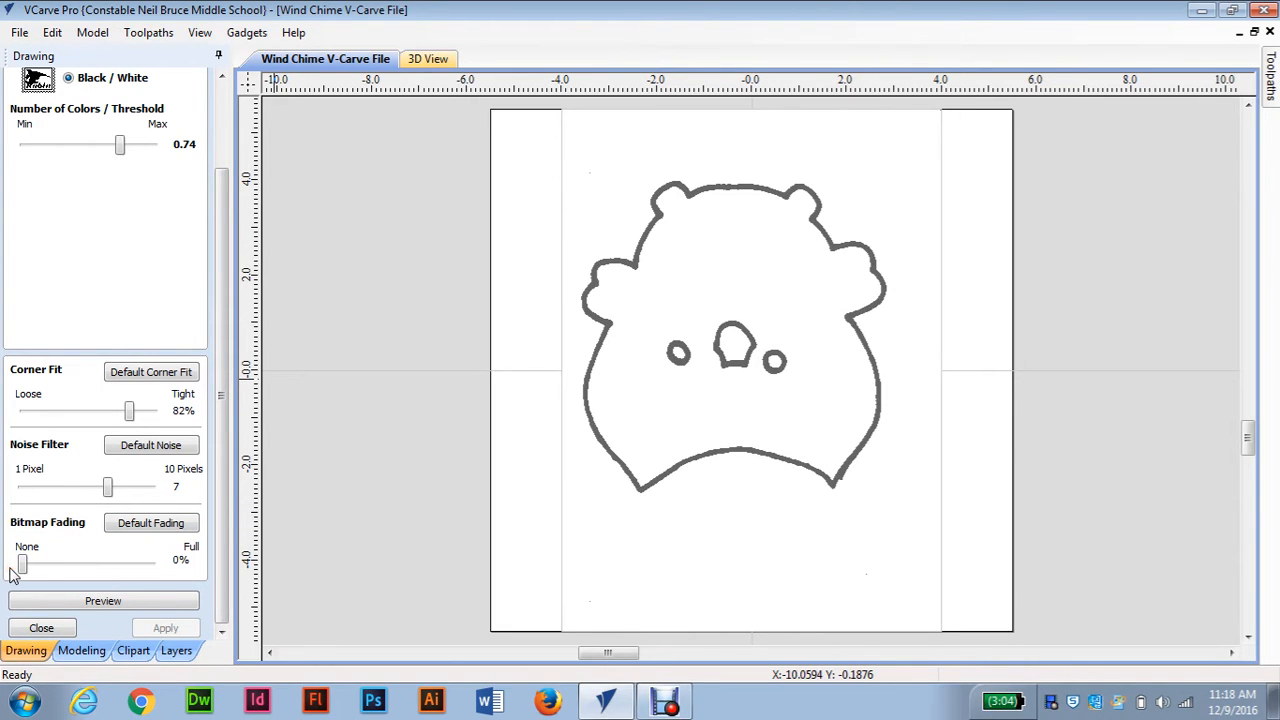
left_click(121, 604)
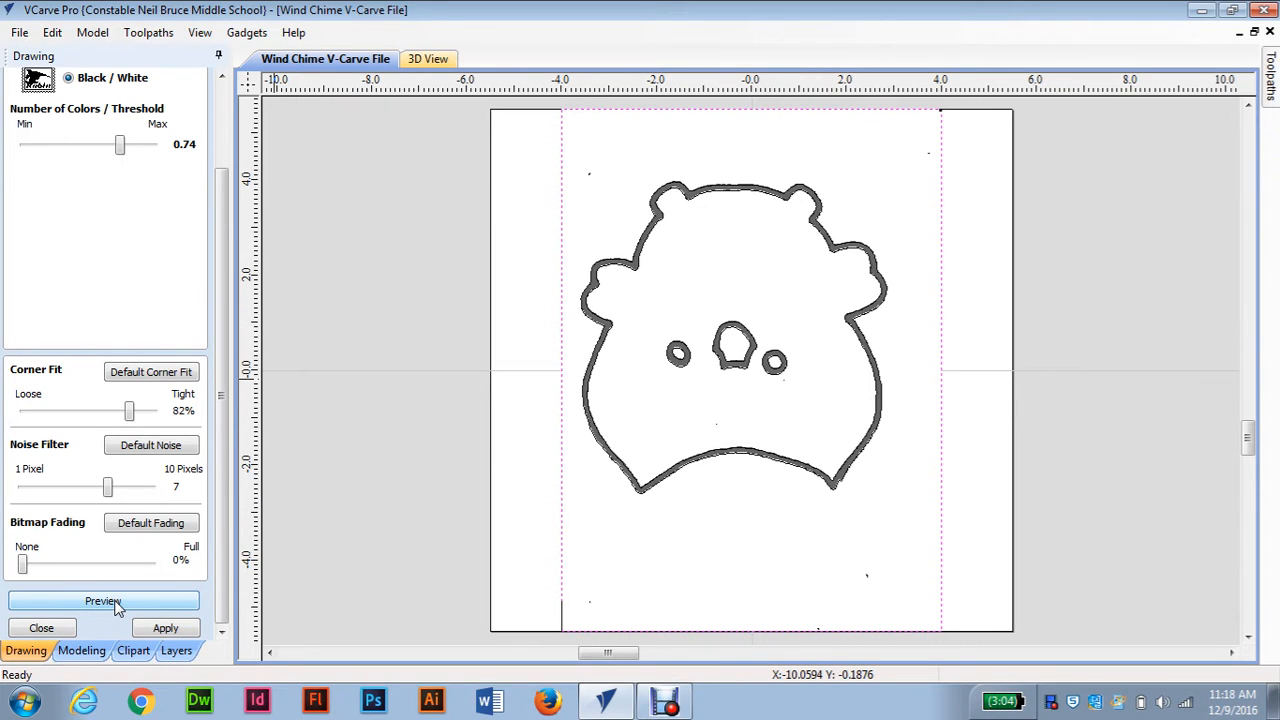
left_click(166, 629)
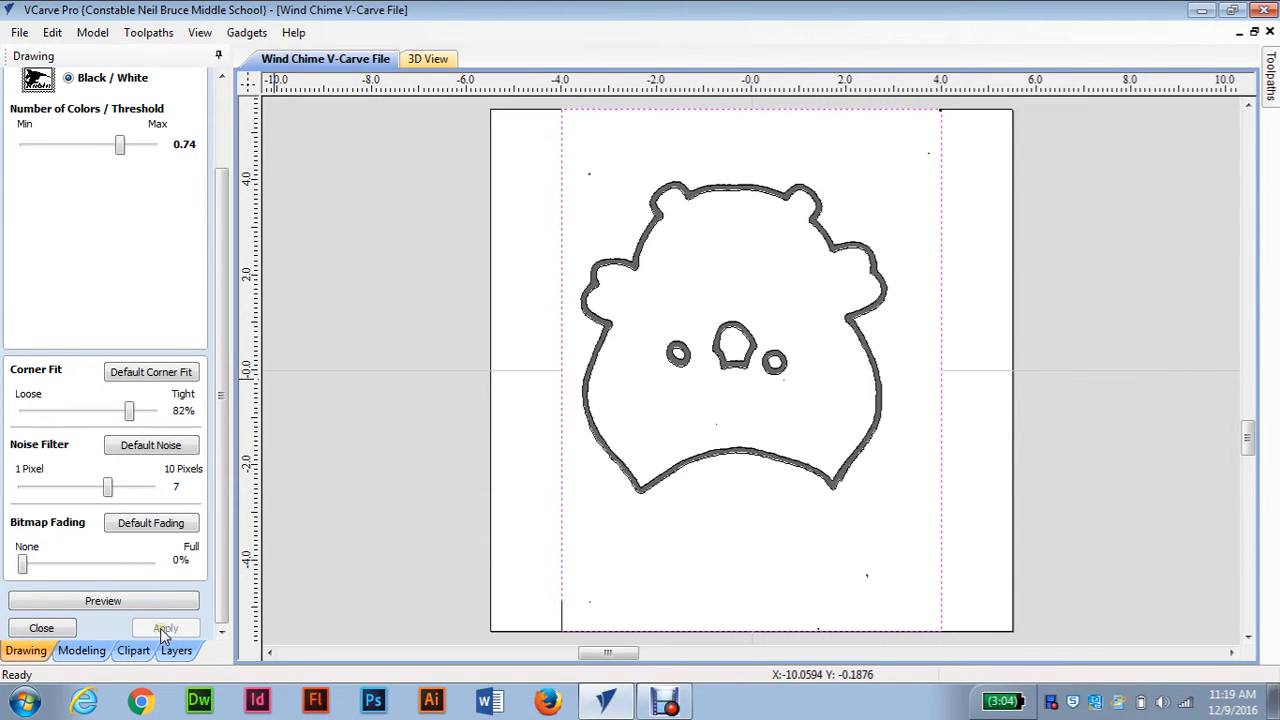
left_click(41, 628)
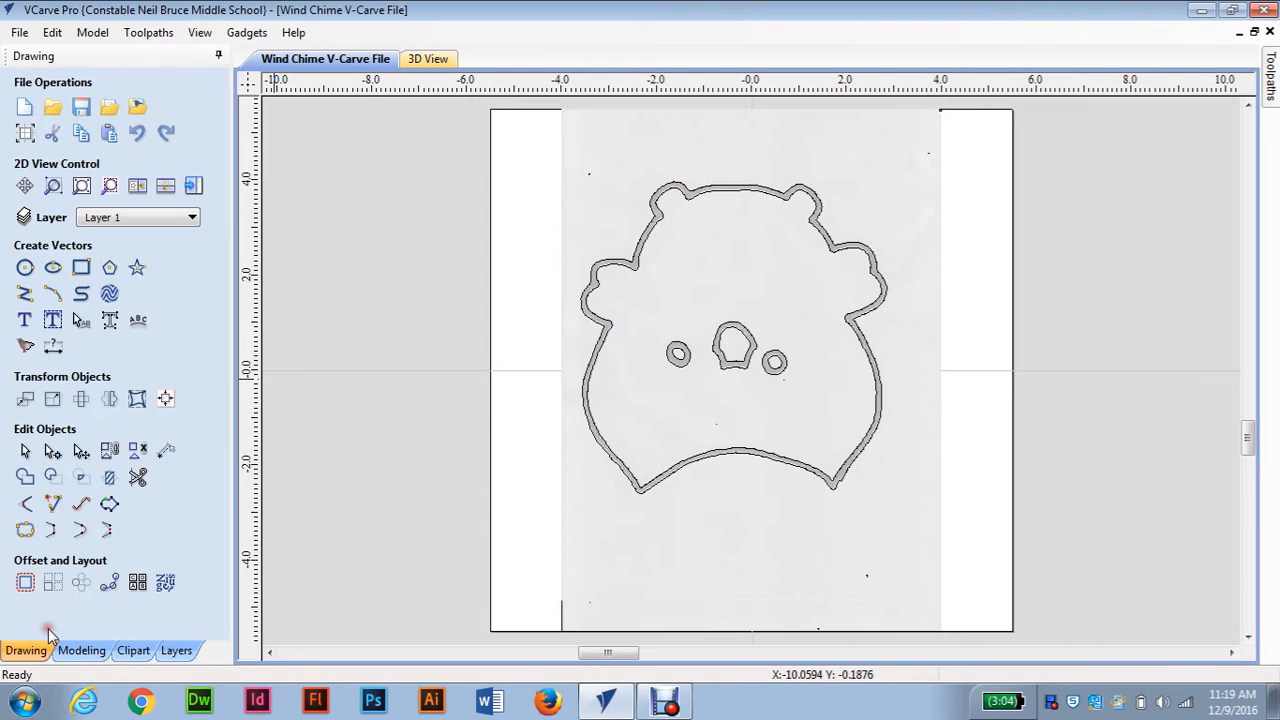
- Inspect the separate traced vectors of the head outline, left eye and nose one at a time
left_click(622, 474)
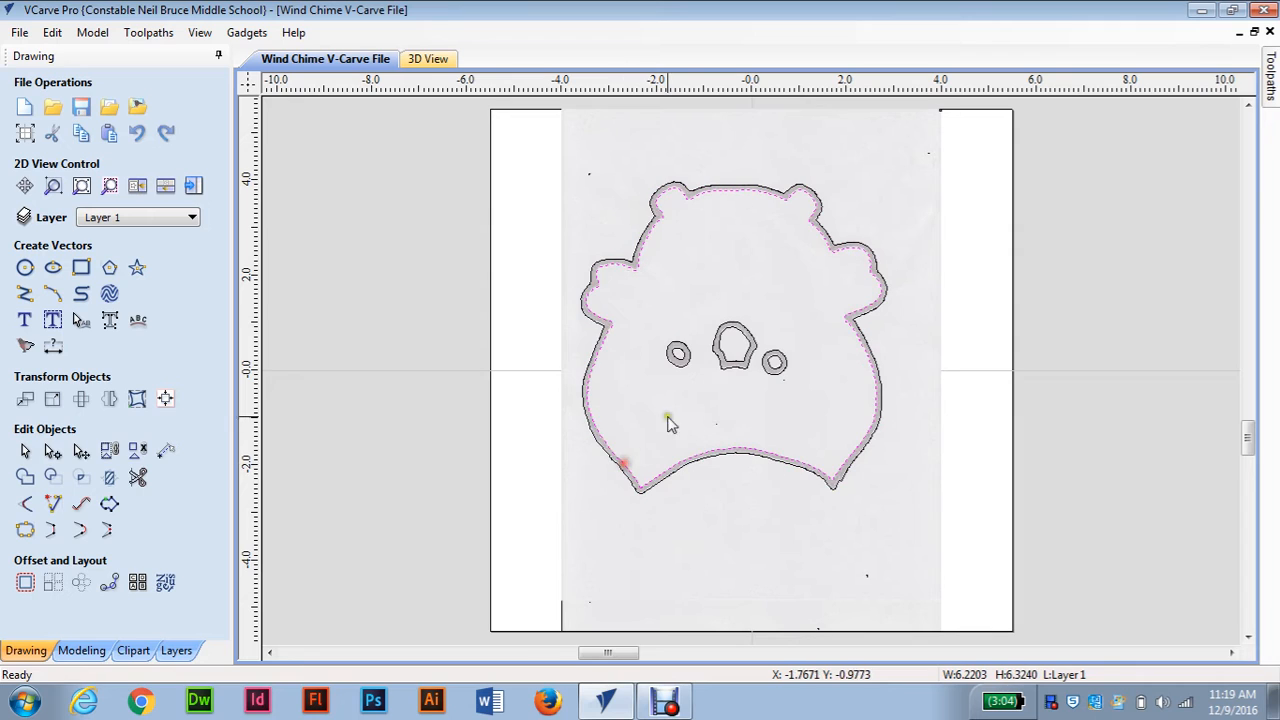
left_click(677, 356)
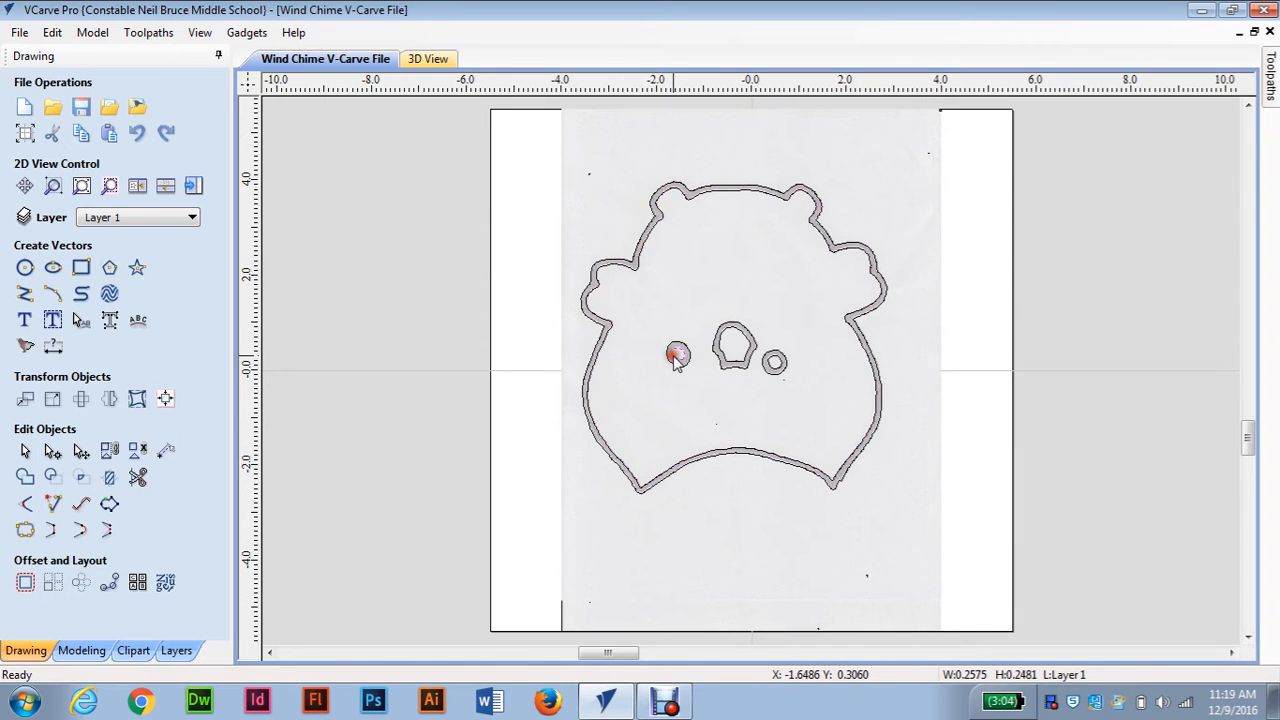
left_click(721, 353)
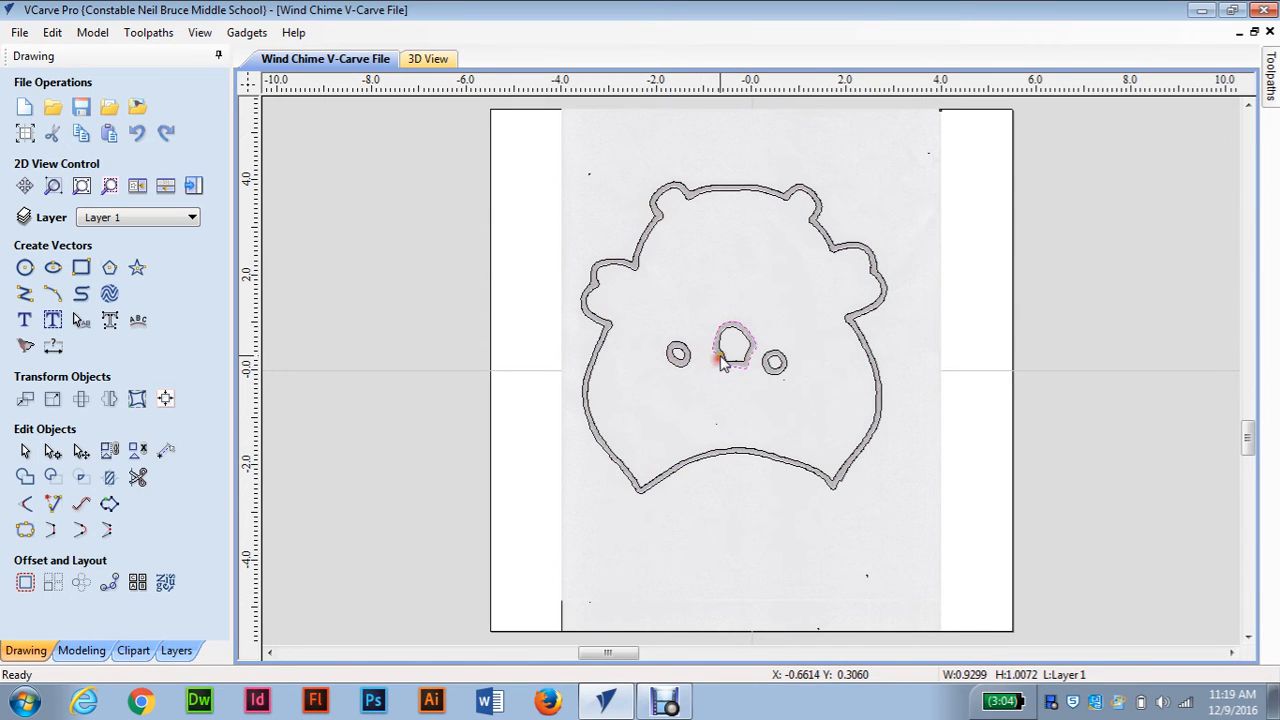
- Select the inner and outer vectors of the head outline, both eyes and the nose, and copy them
left_click(772, 364)
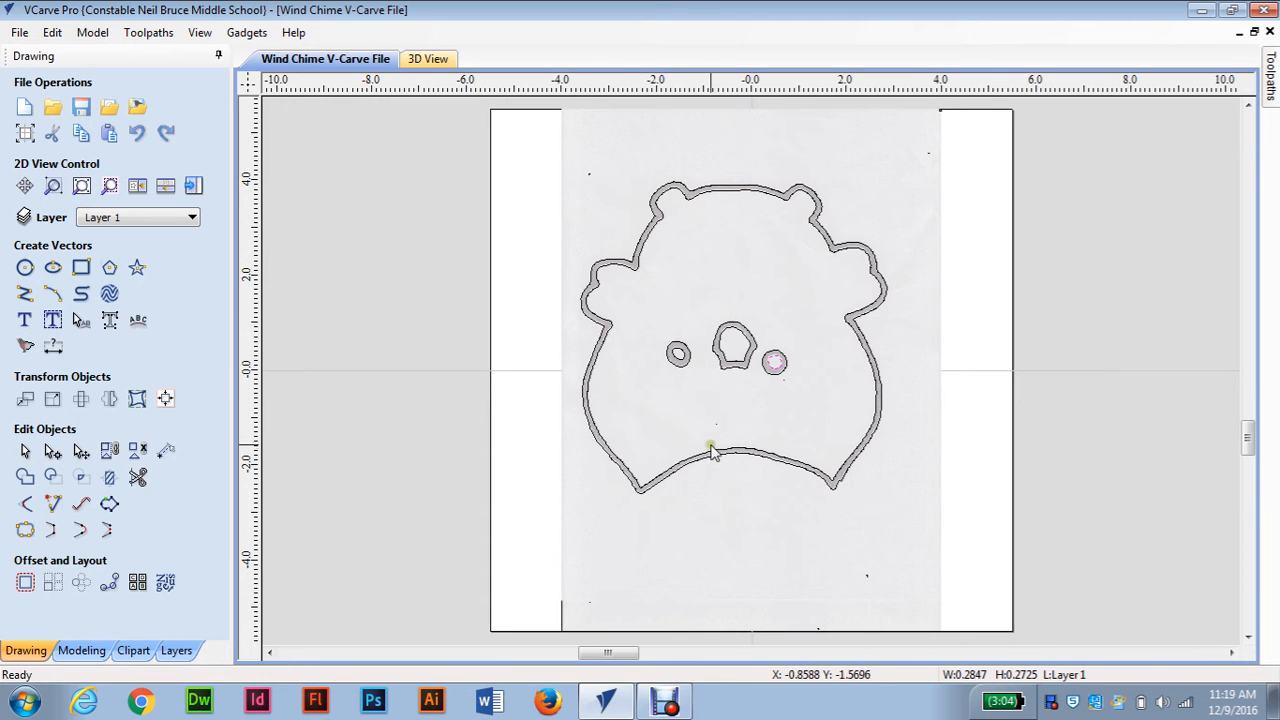
left_click(587, 405)
left_click(588, 404, "shift")
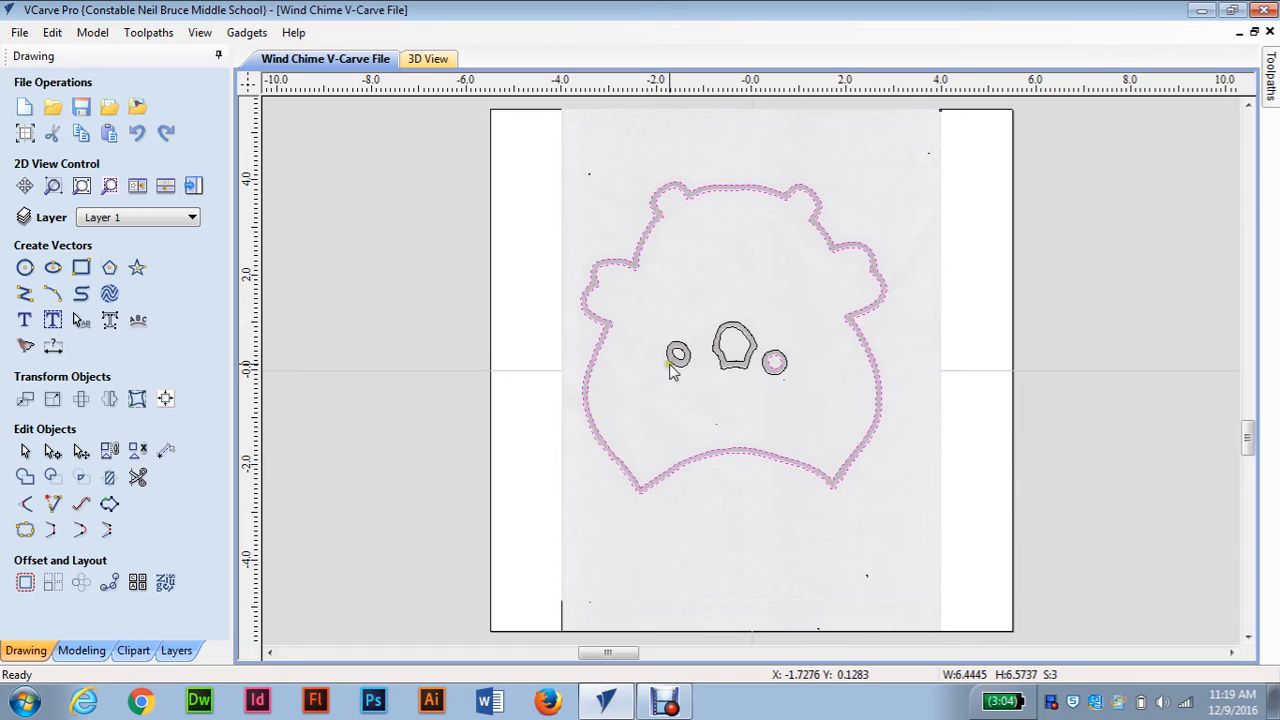
left_click(672, 366, "shift")
left_click(677, 357, "shift")
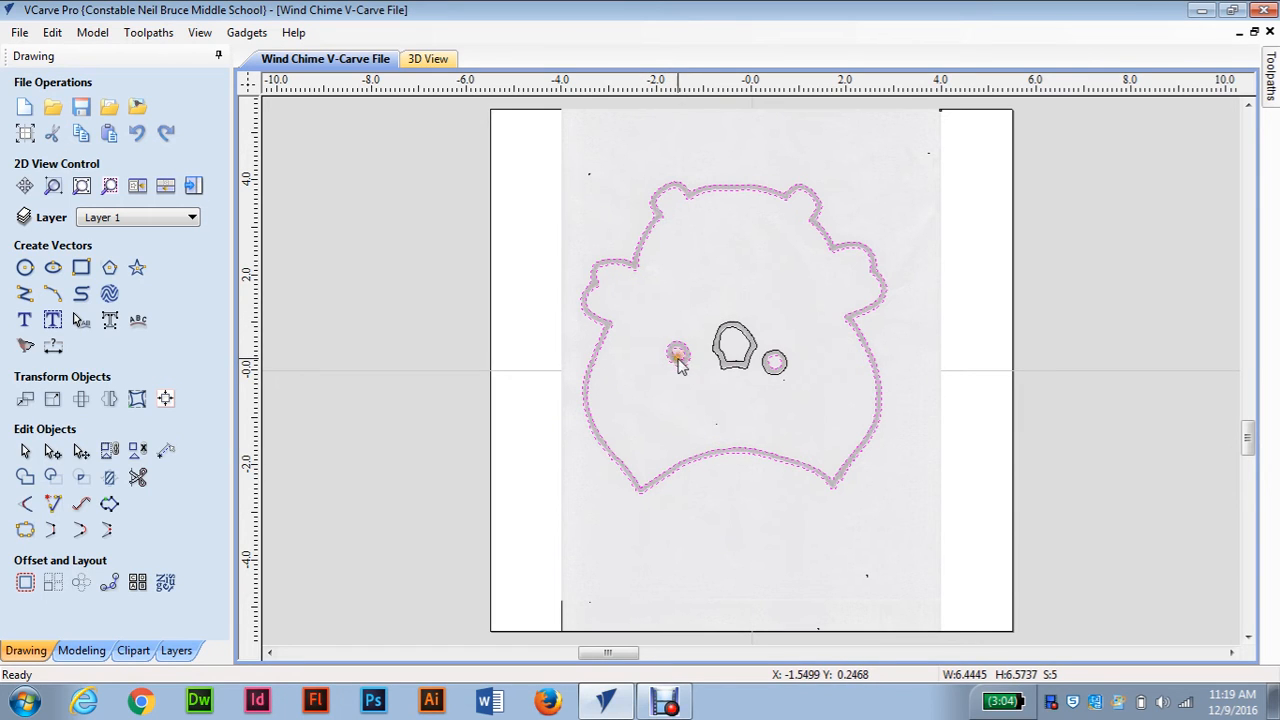
left_click(722, 364, "shift")
left_click(724, 359, "shift")
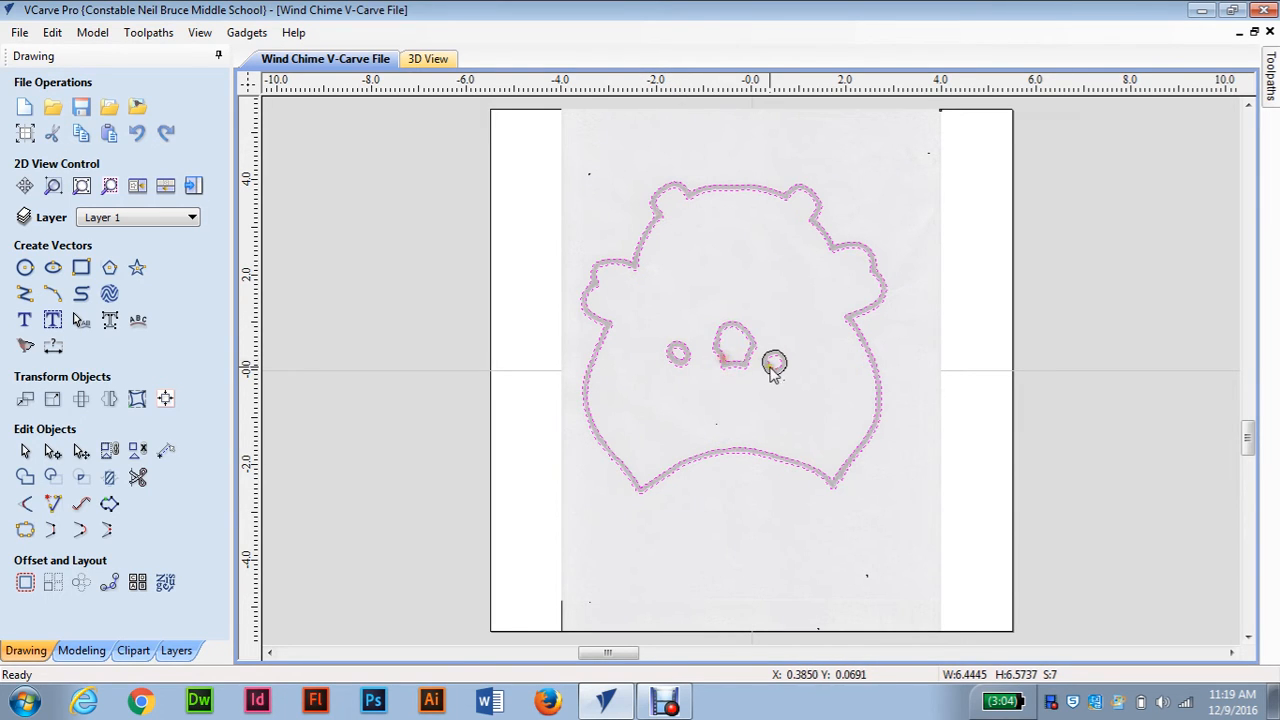
left_click(767, 373, "shift")
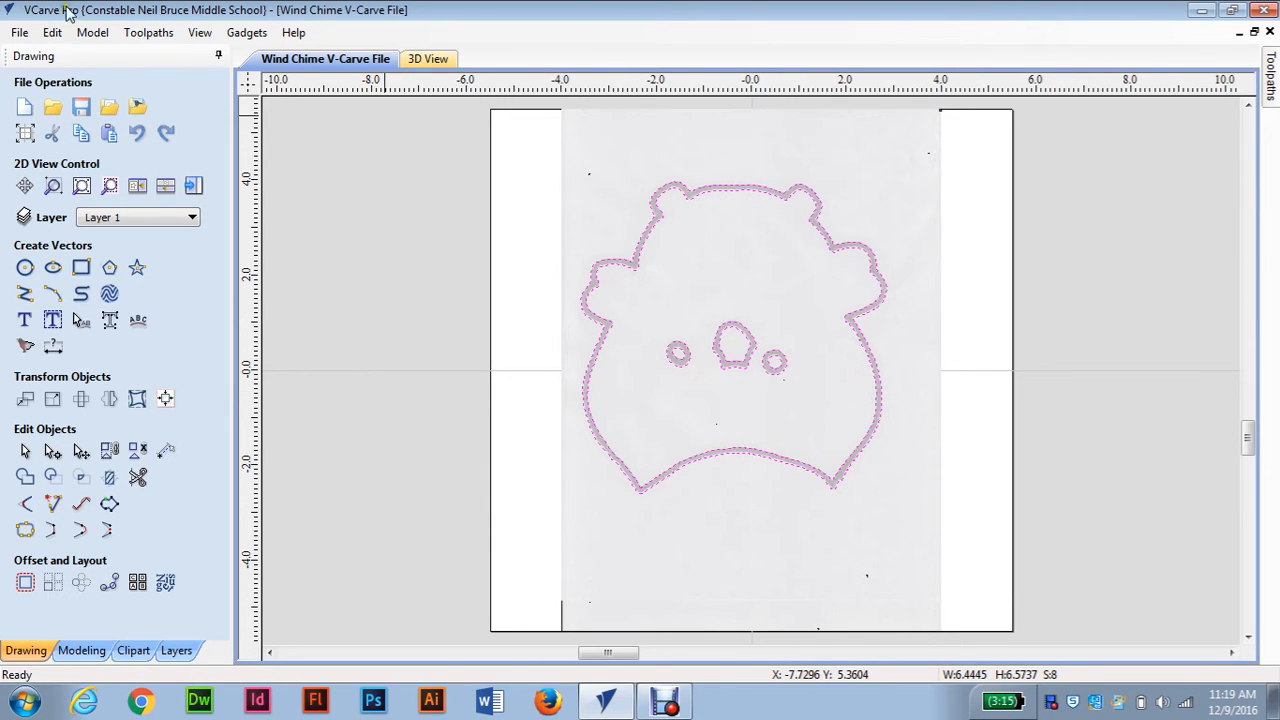
left_click(52, 32)
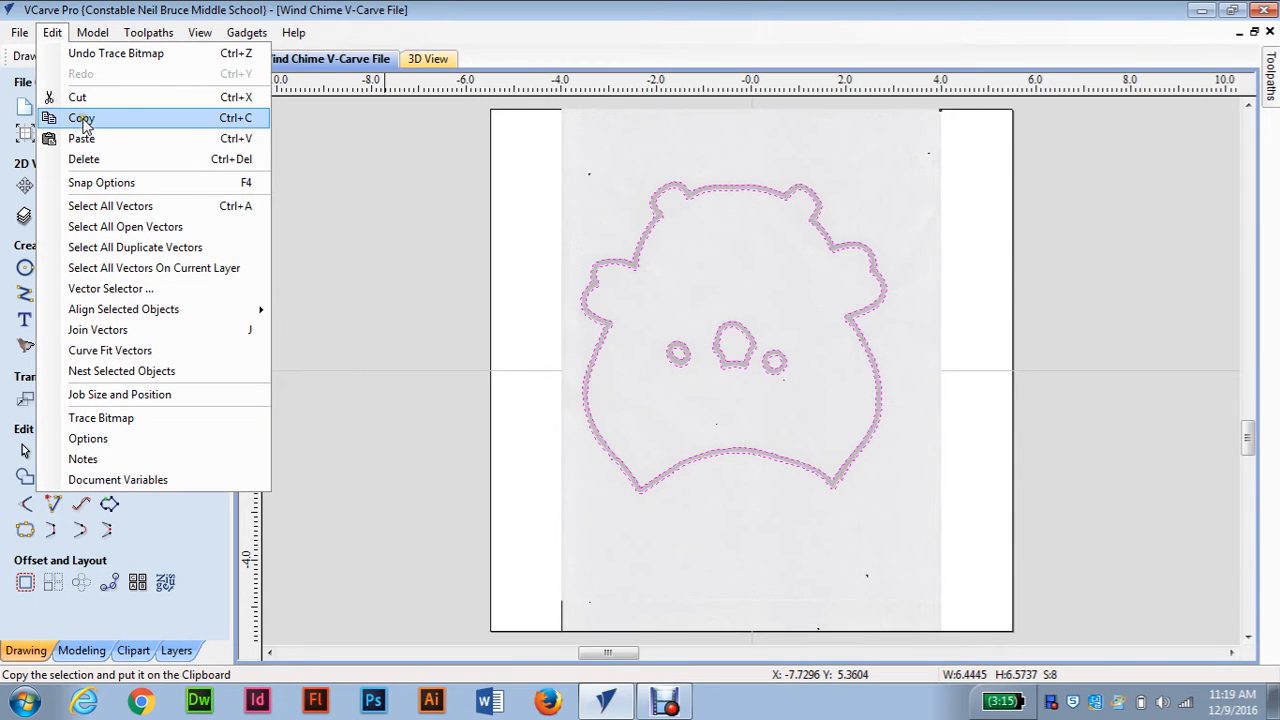
left_click(81, 118)
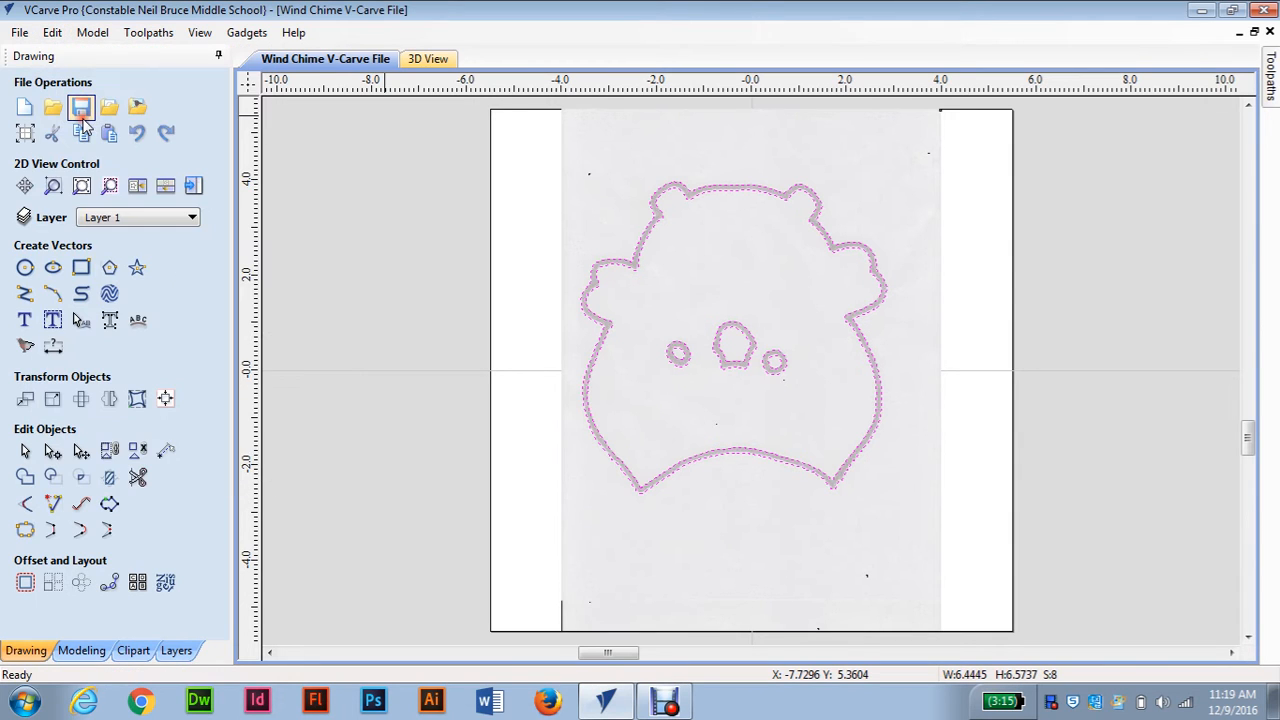
- Clear the sheet of the bitmap, traced vectors and stray specks, and paste the copied vectors back
left_click(368, 468)
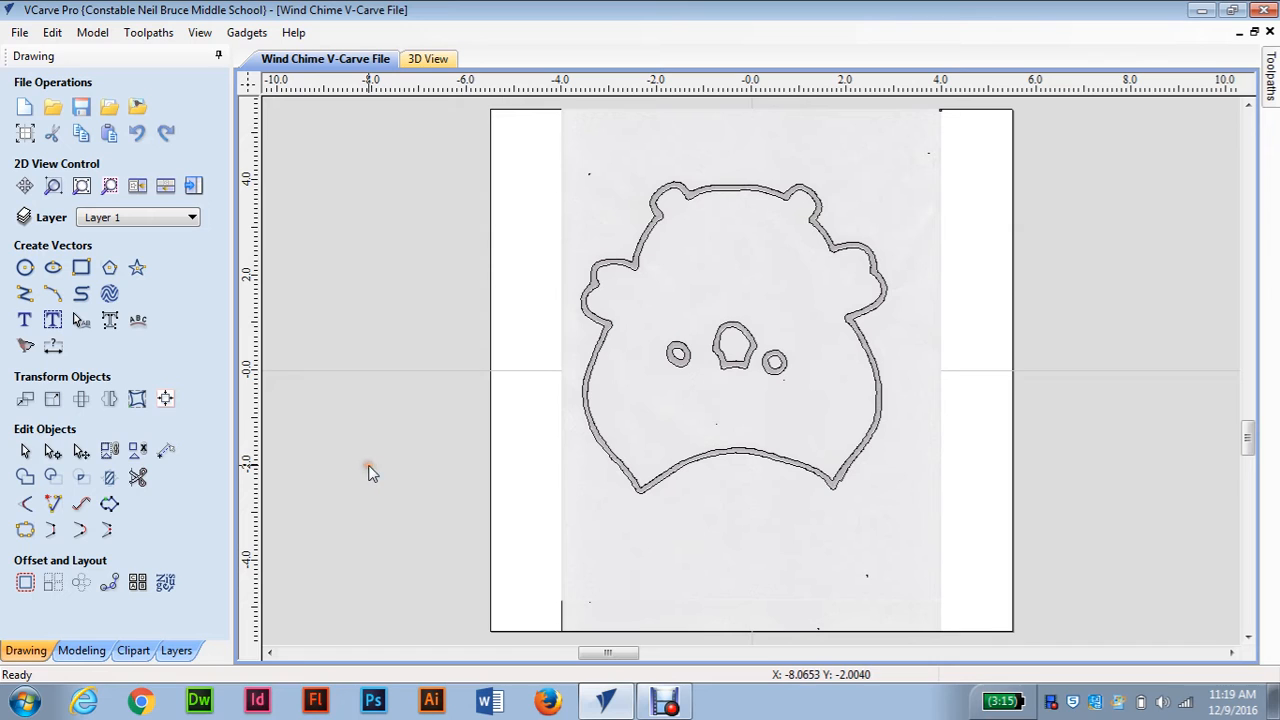
left_click(441, 108)
left_click_drag(441, 108, 1052, 650)
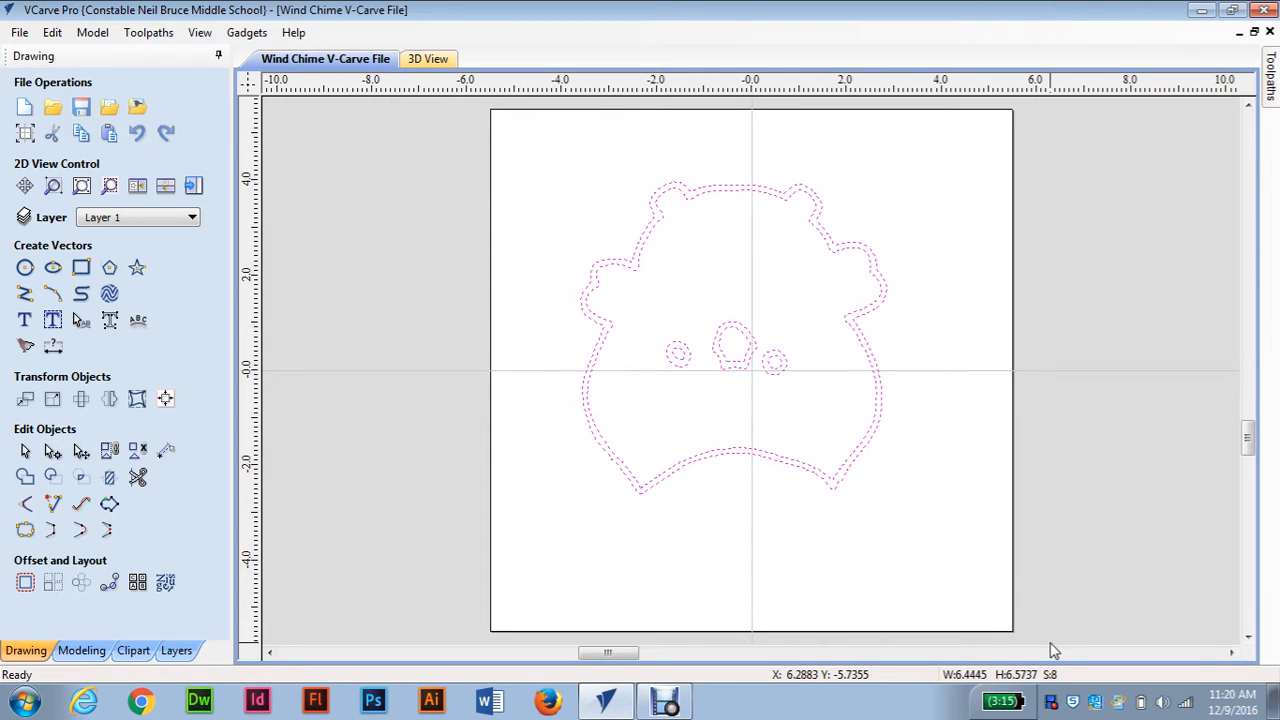
left_click(50, 28)
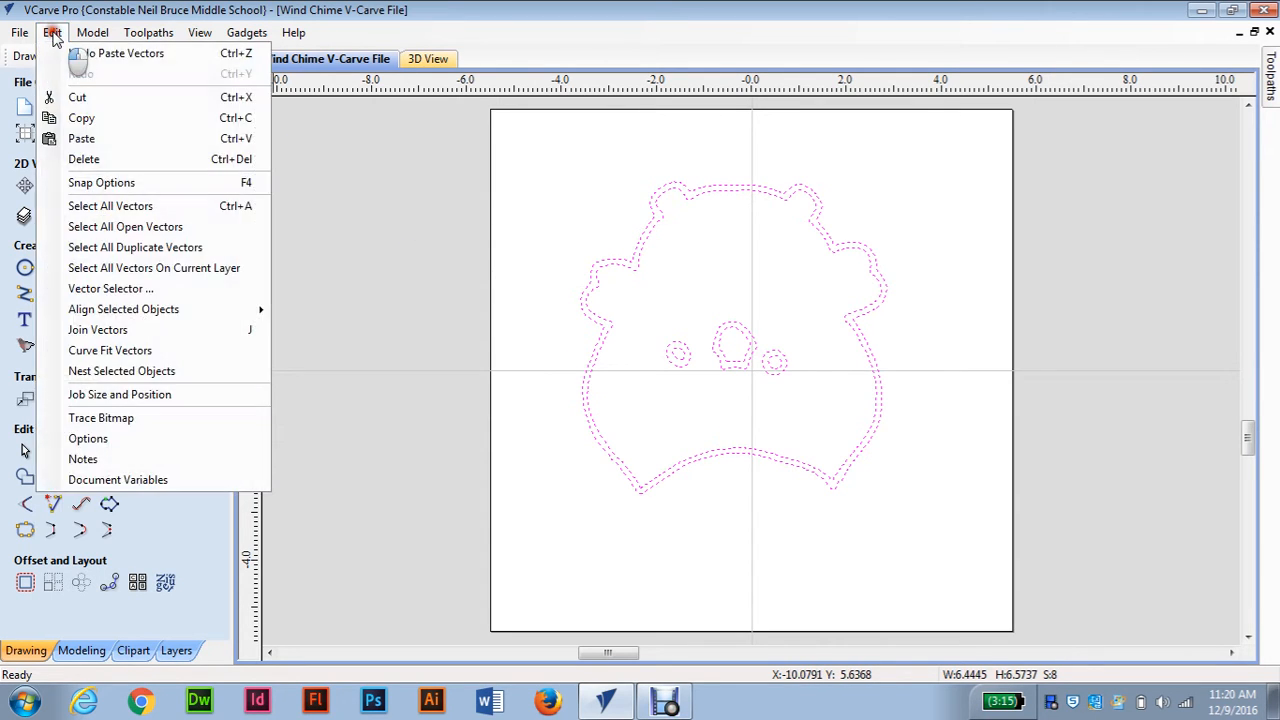
left_click(83, 145)
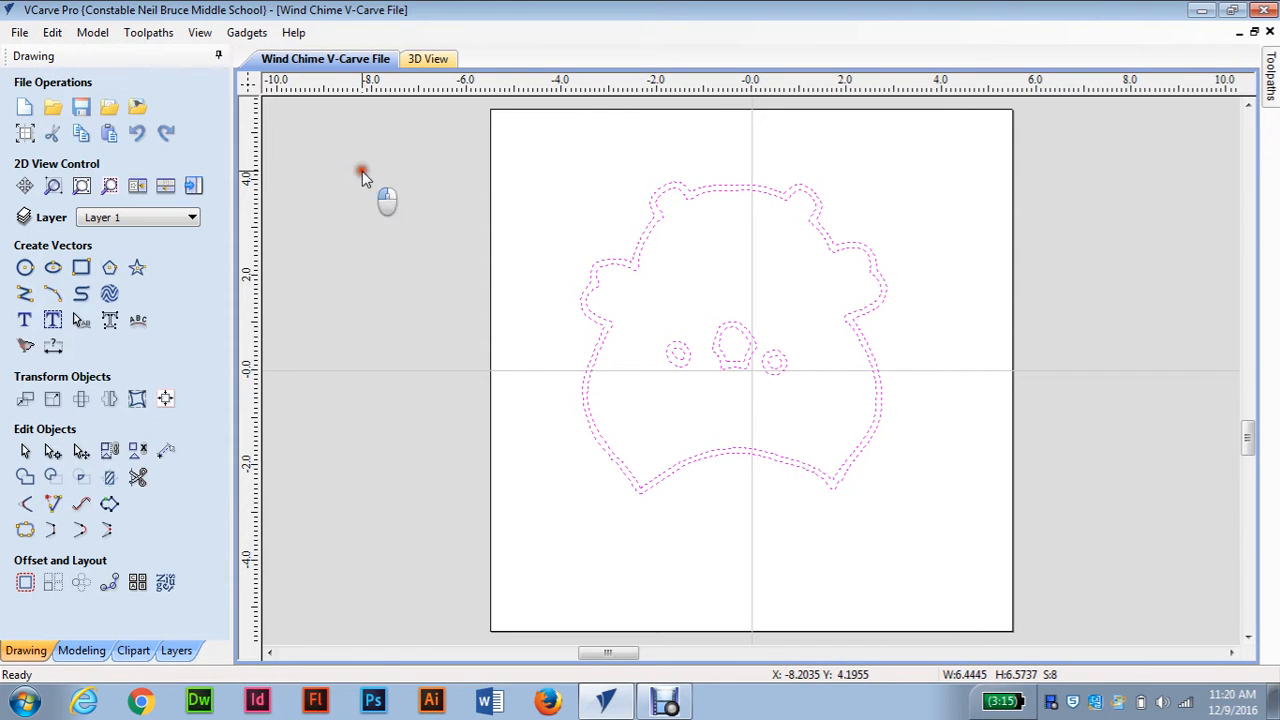
left_click(362, 171)
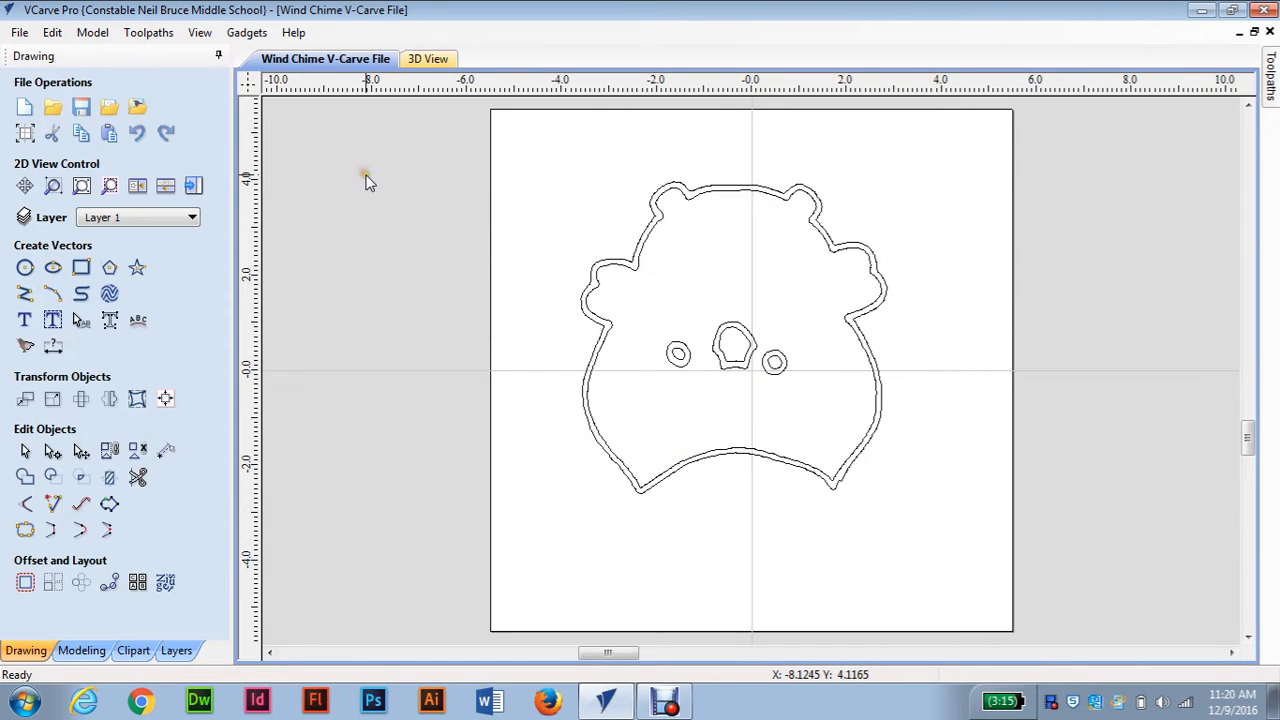
- Delete the inner duplicate vectors of the head outline, both eyes and the nose, keeping the outer lines
left_click(638, 277)
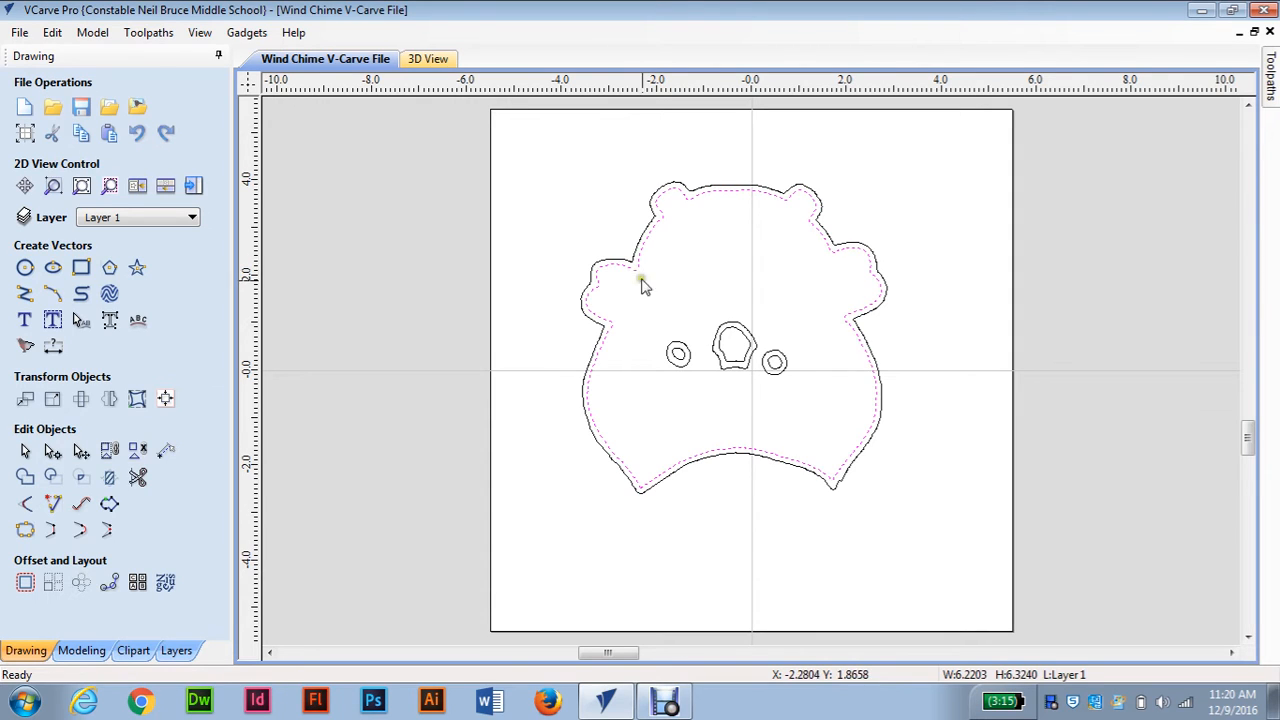
left_click(675, 331)
left_click(678, 351)
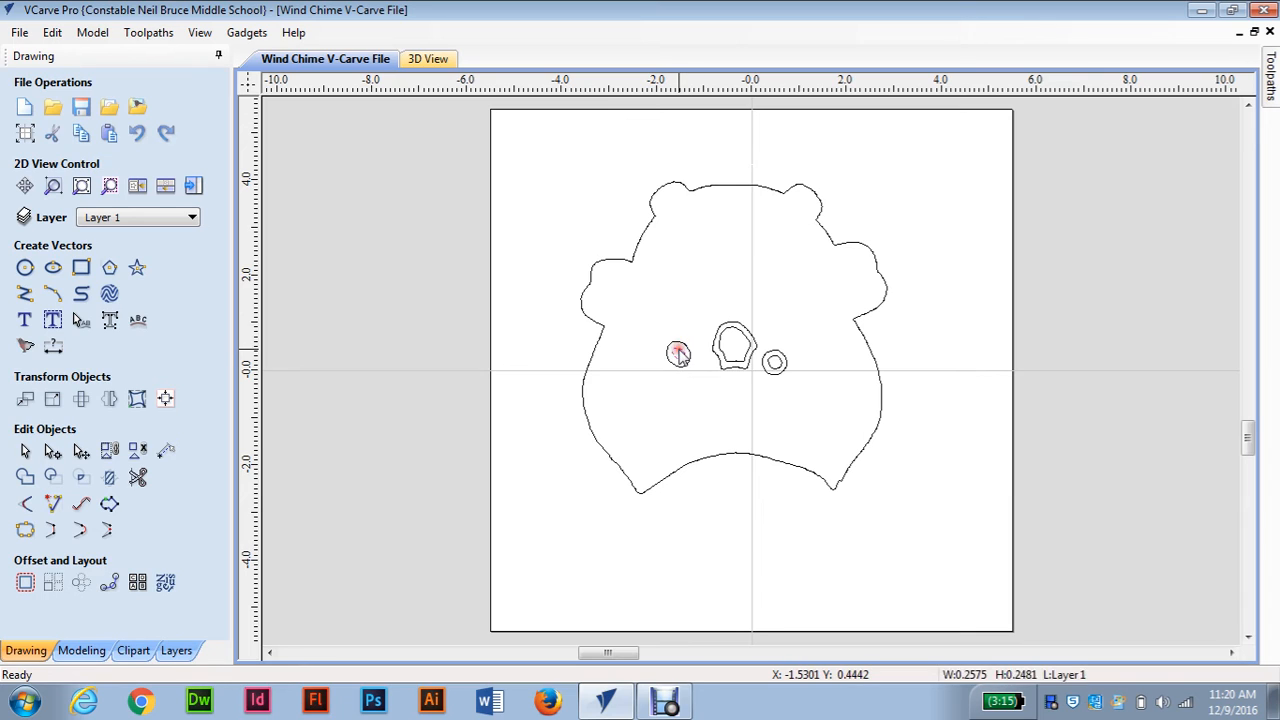
key("Delete")
left_click(721, 344)
key("Delete")
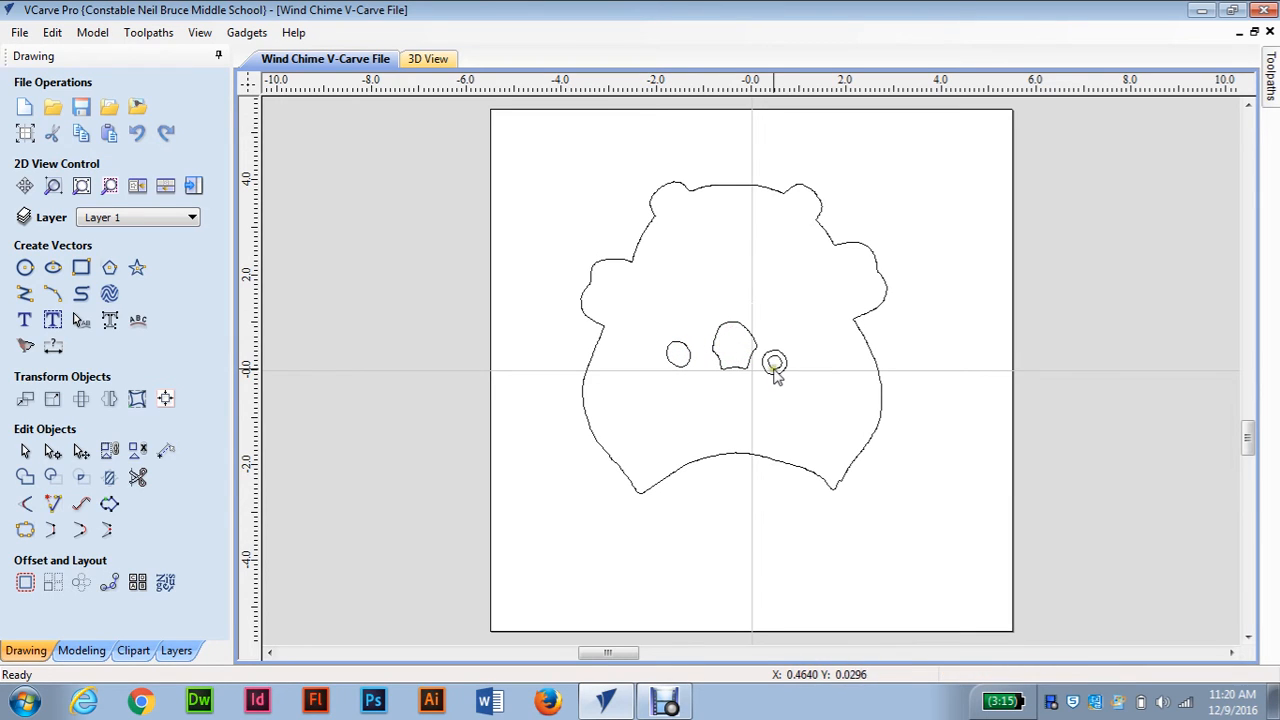
left_click(774, 366)
key("Delete")
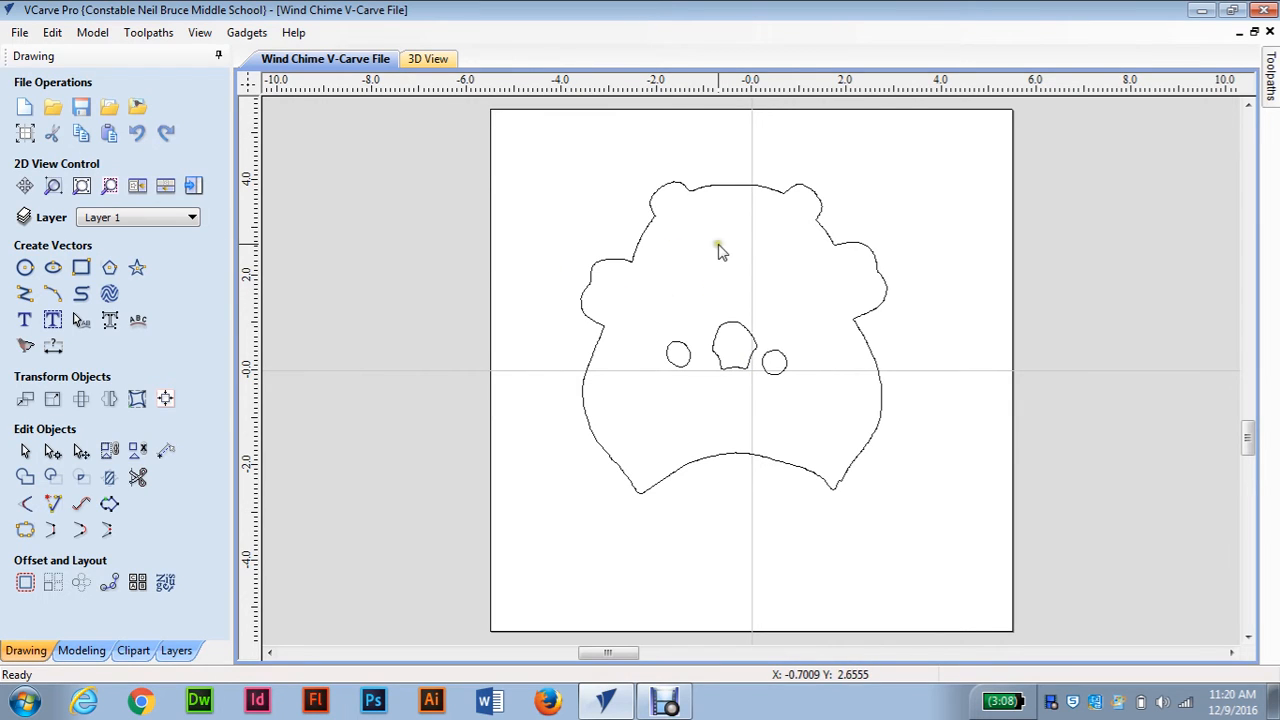
left_click(20, 34)
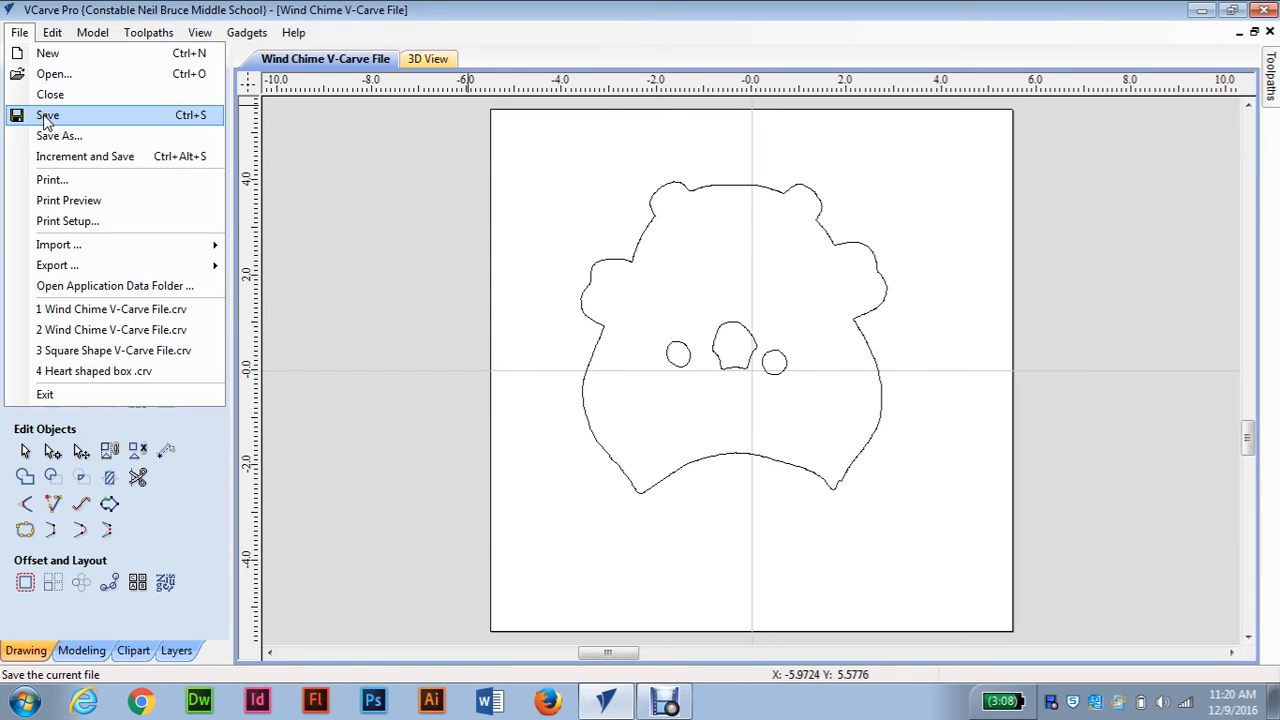
left_click(1114, 307)
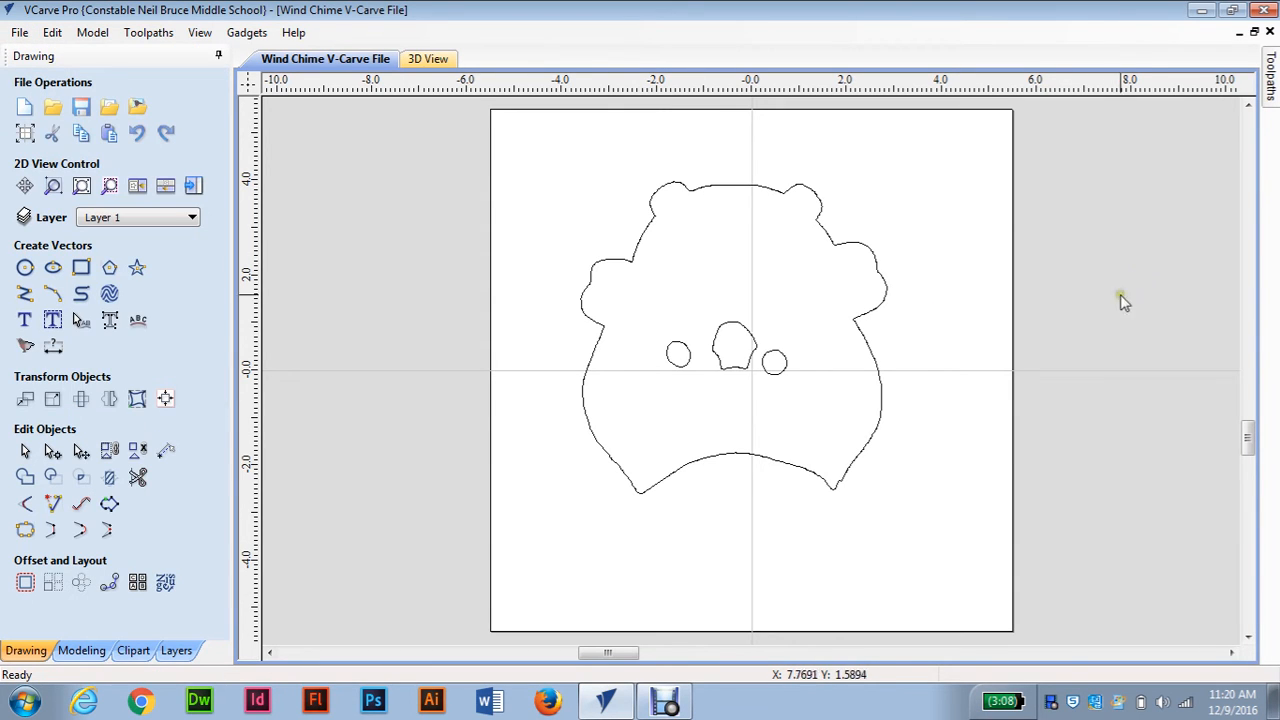
- Keep the toolpath operations permanently displayed, start a 2D Profile toolpath and enable adding tabs to it
left_click(1271, 80)
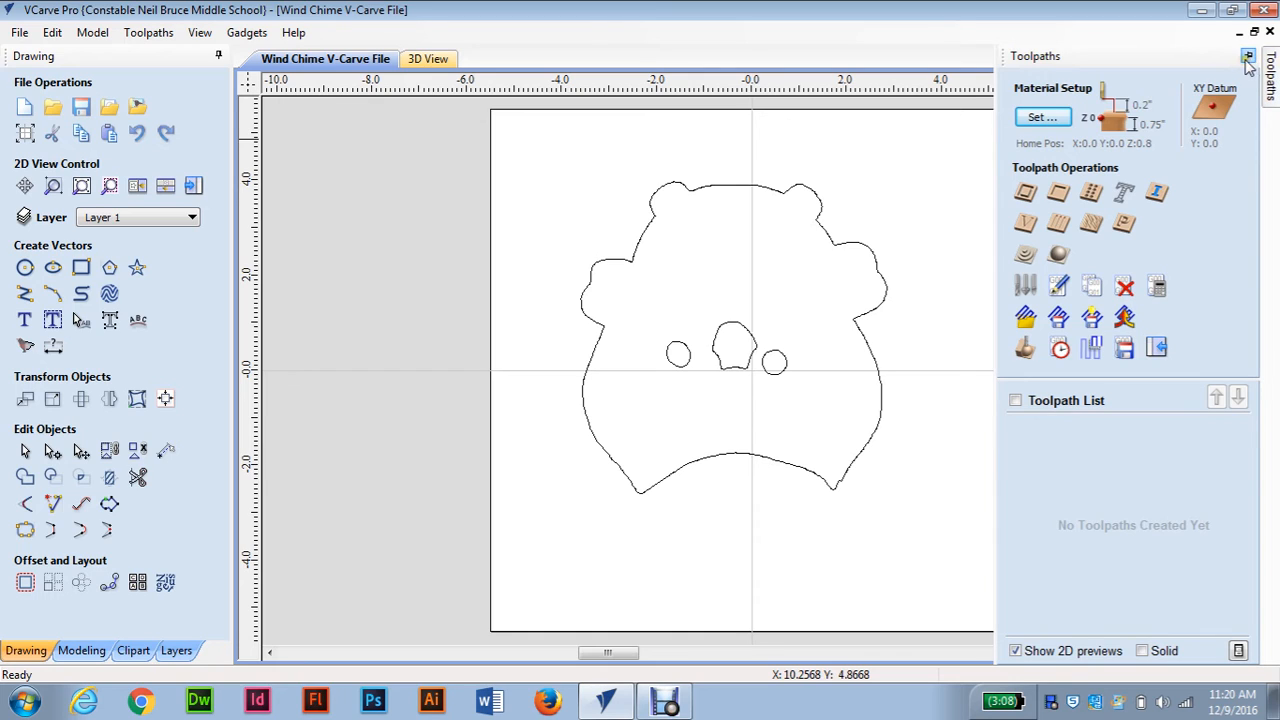
left_click(1249, 58)
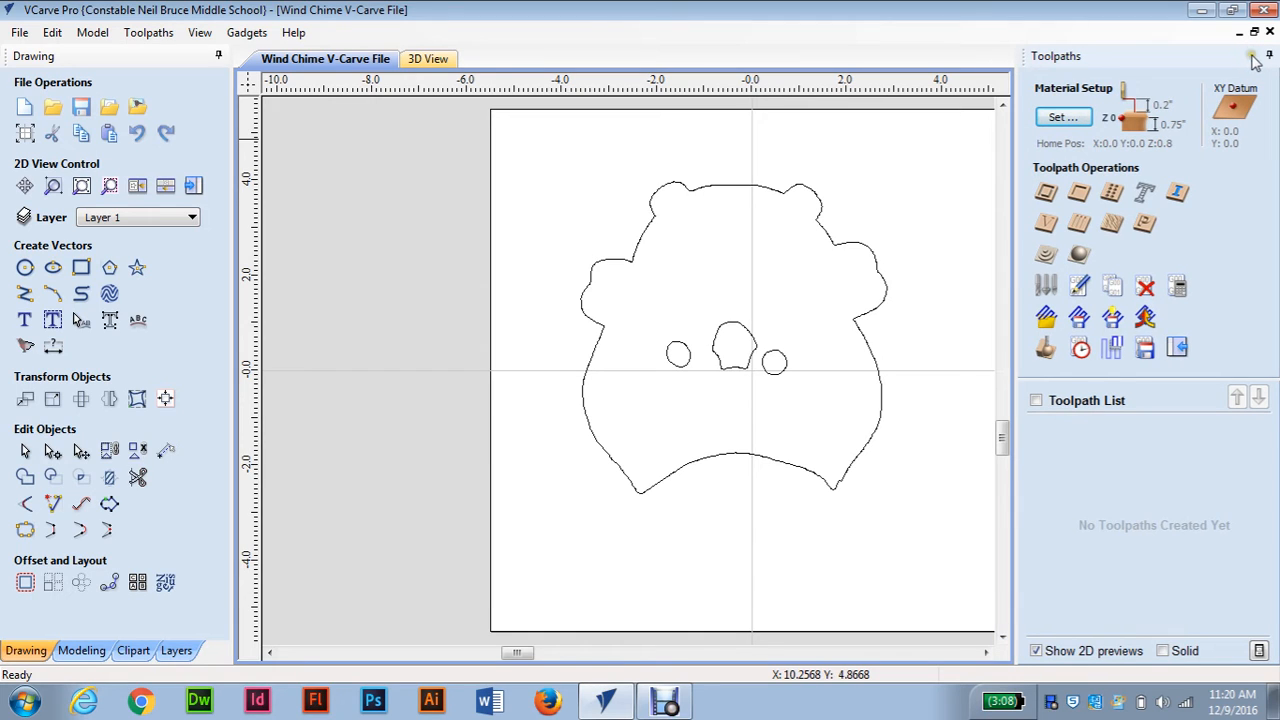
left_click(1046, 195)
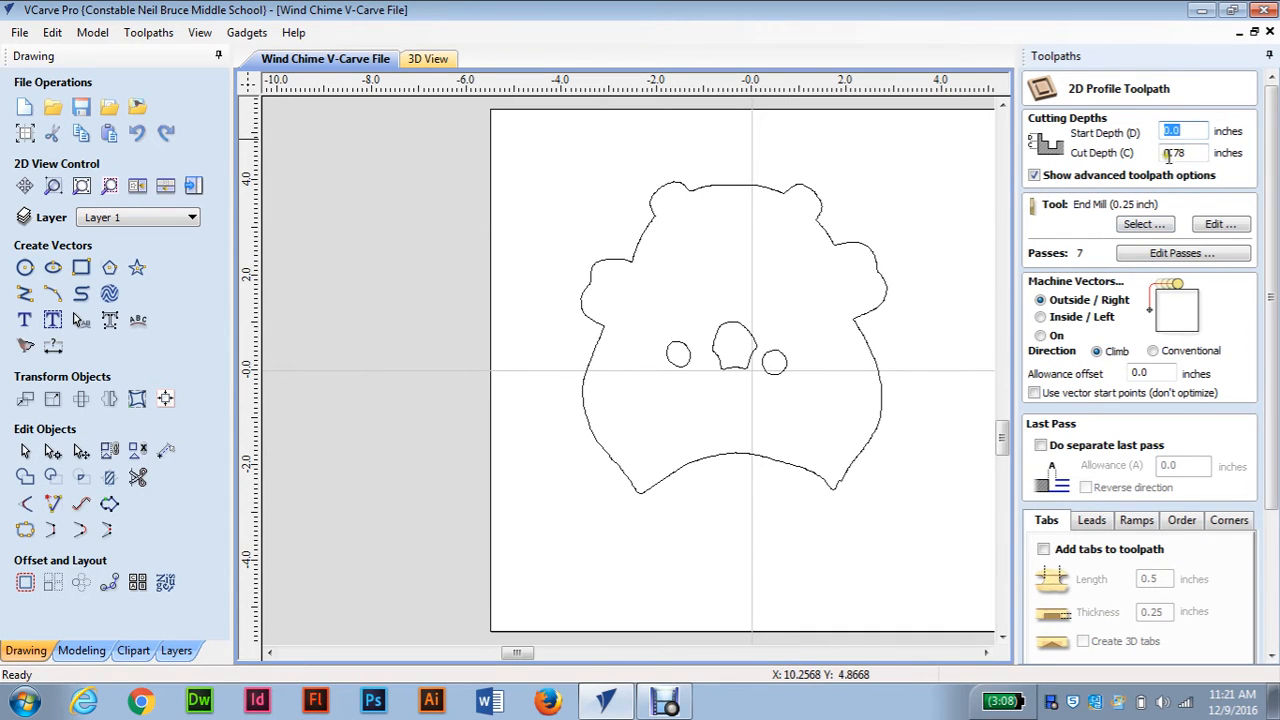
scroll(1070, 243, "down", 3)
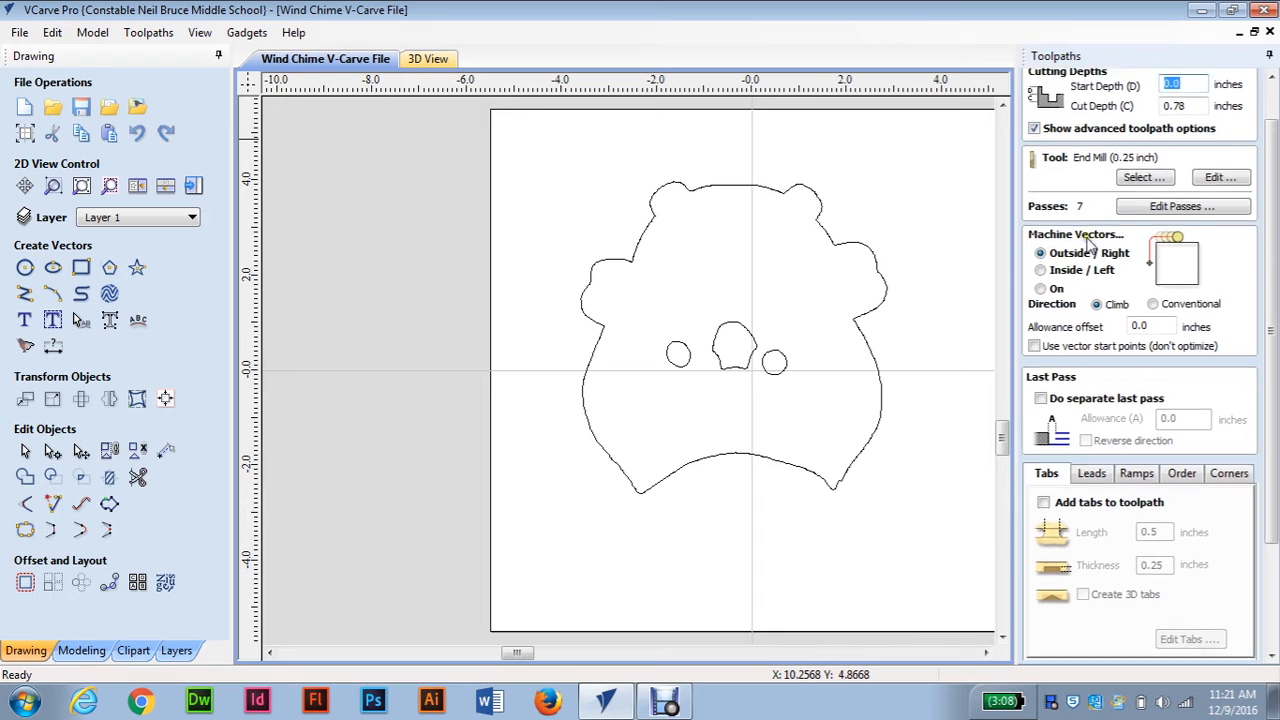
scroll(1080, 290, "down", 3)
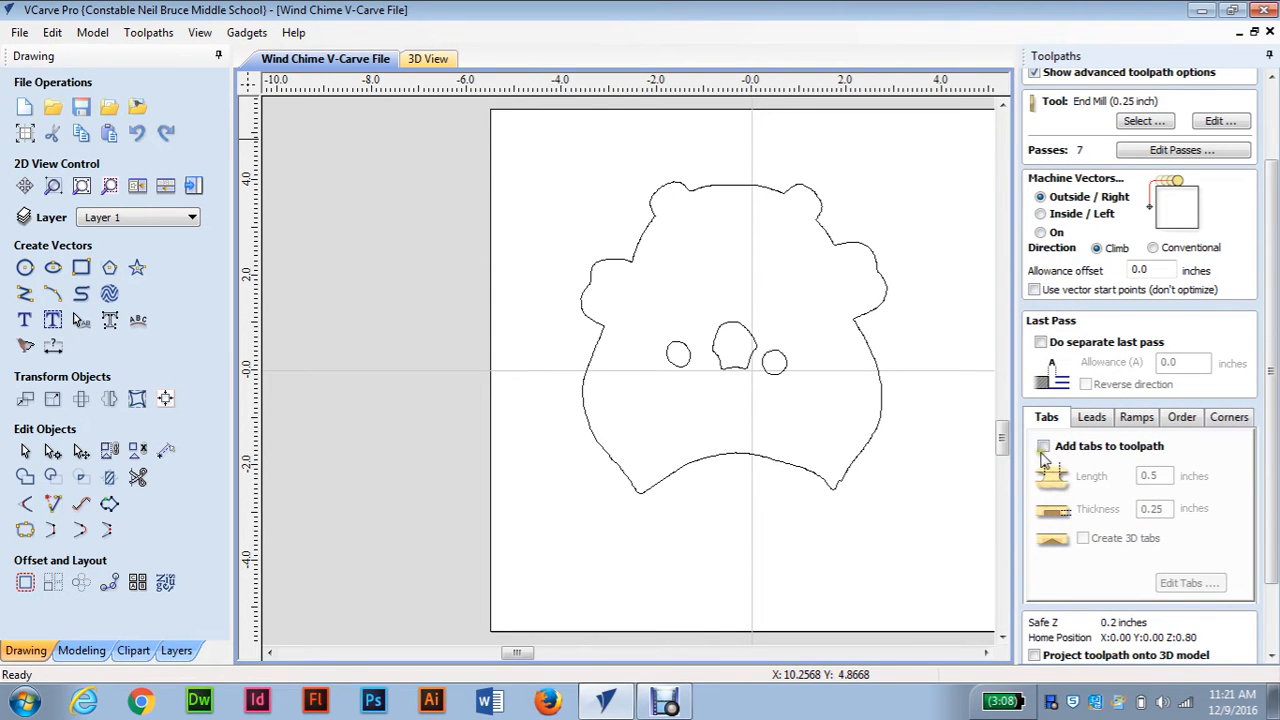
scroll(1080, 418, "down", 2)
left_click(1043, 409)
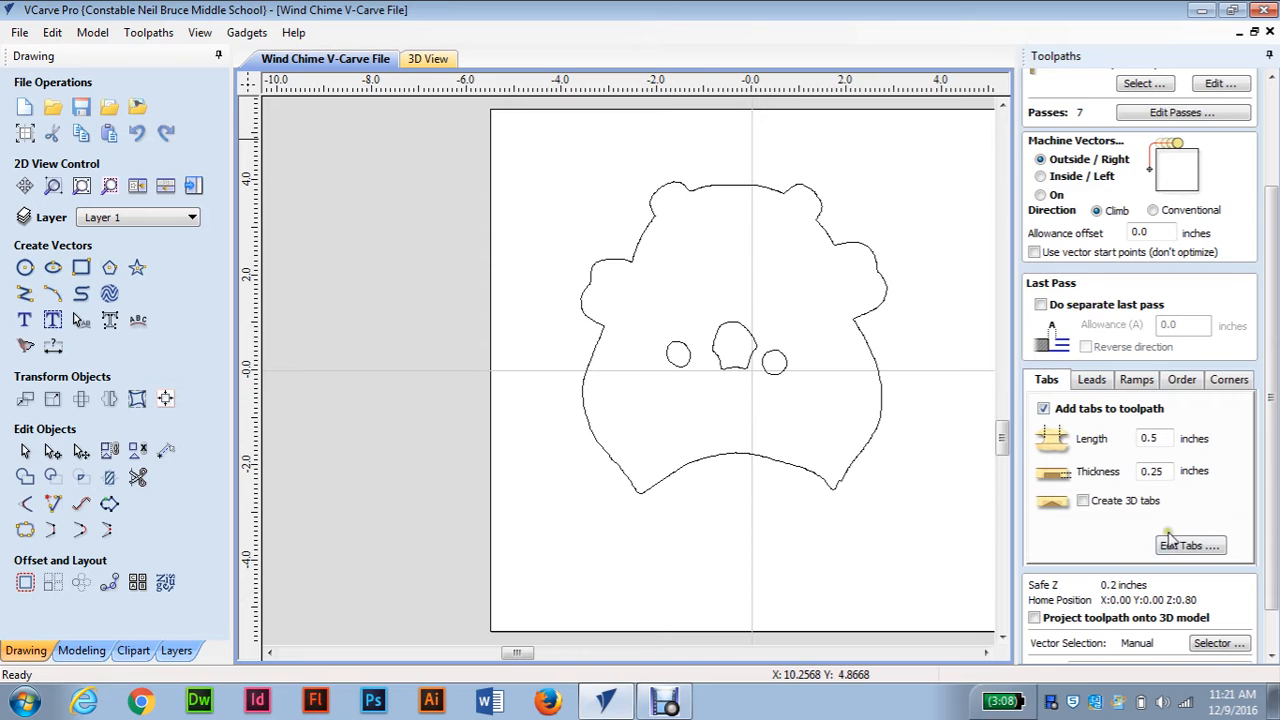
- Select the head outline, both eyes and the nose, and add a constant number of 4 tabs to each vector
left_click(1190, 546)
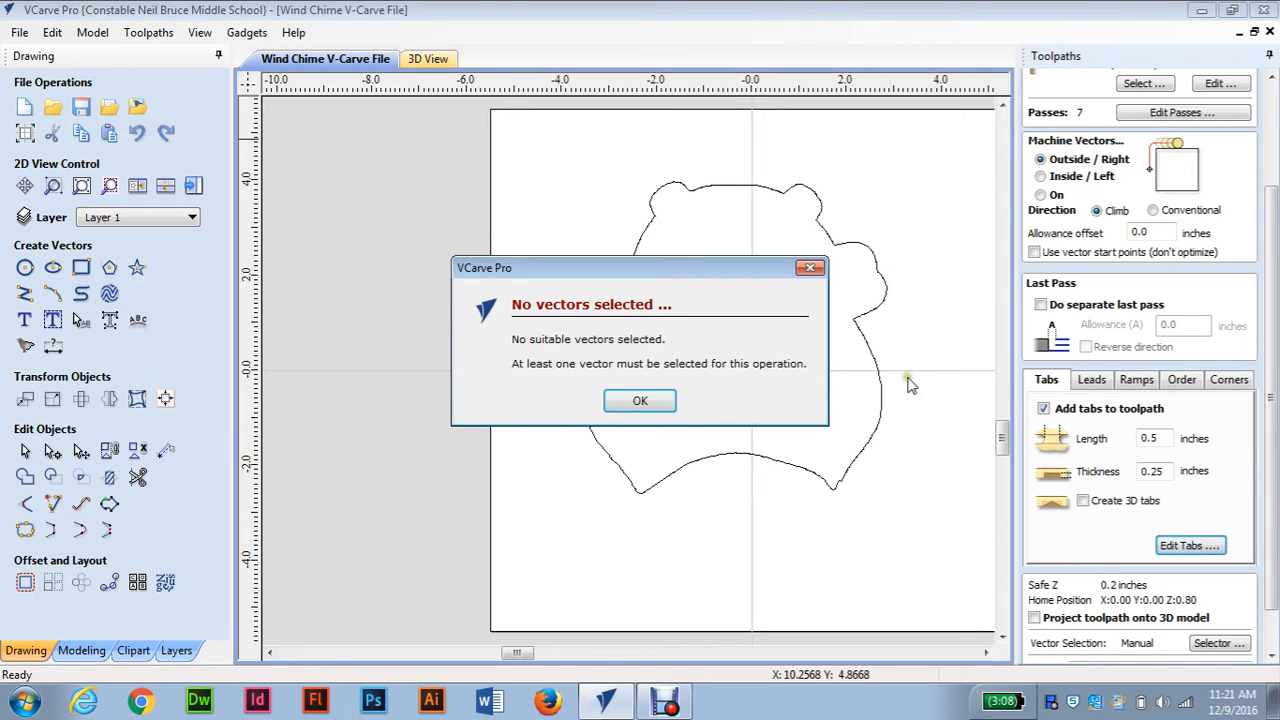
left_click(646, 401)
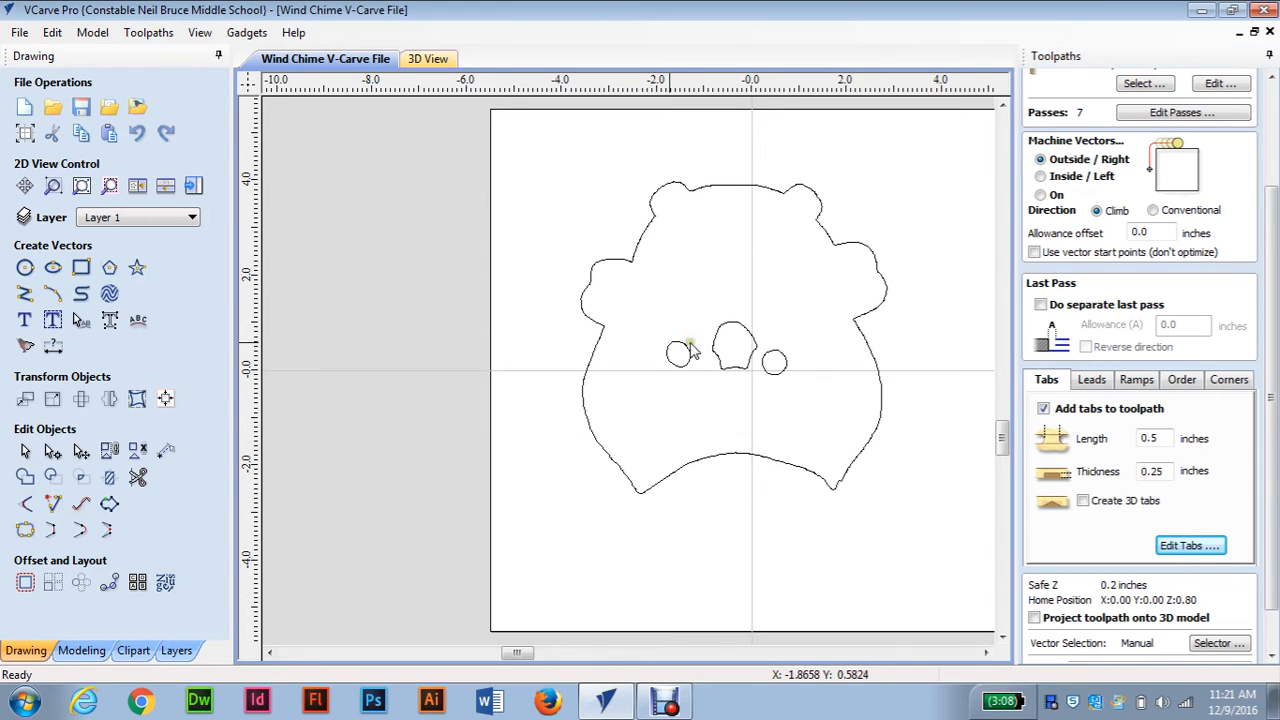
left_click(591, 355)
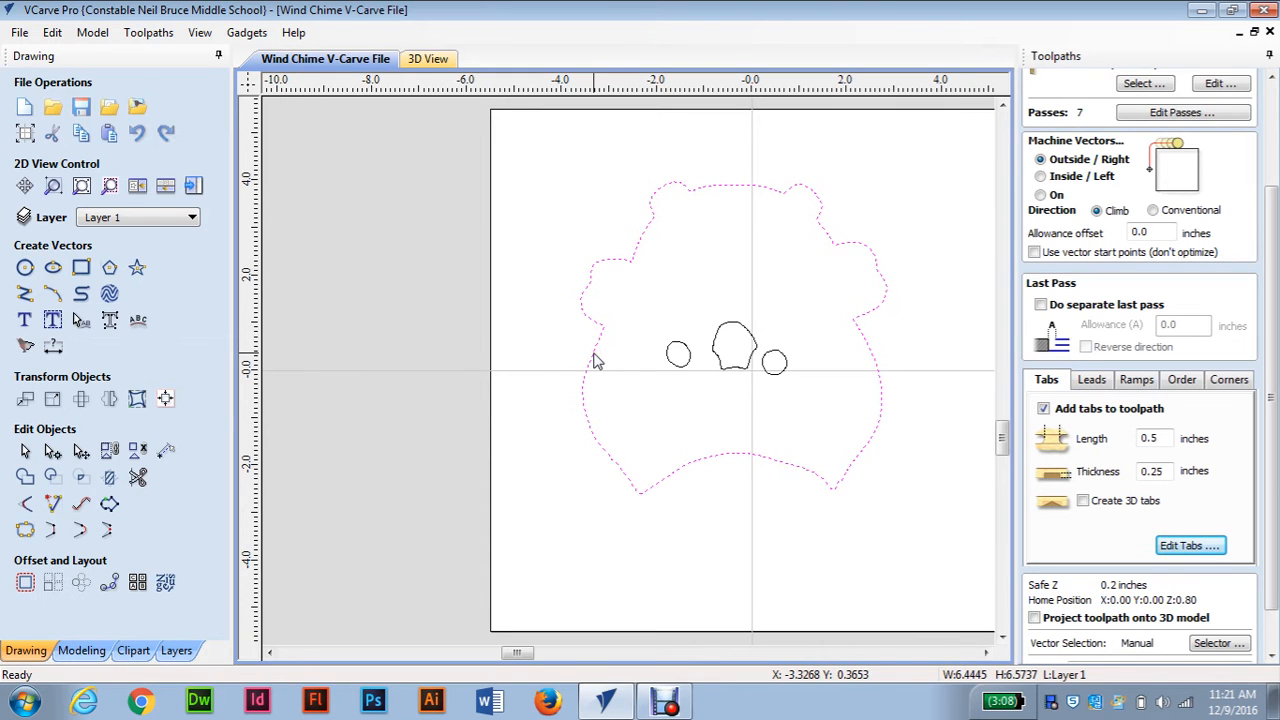
left_click(684, 352, "shift")
left_click(748, 364, "shift")
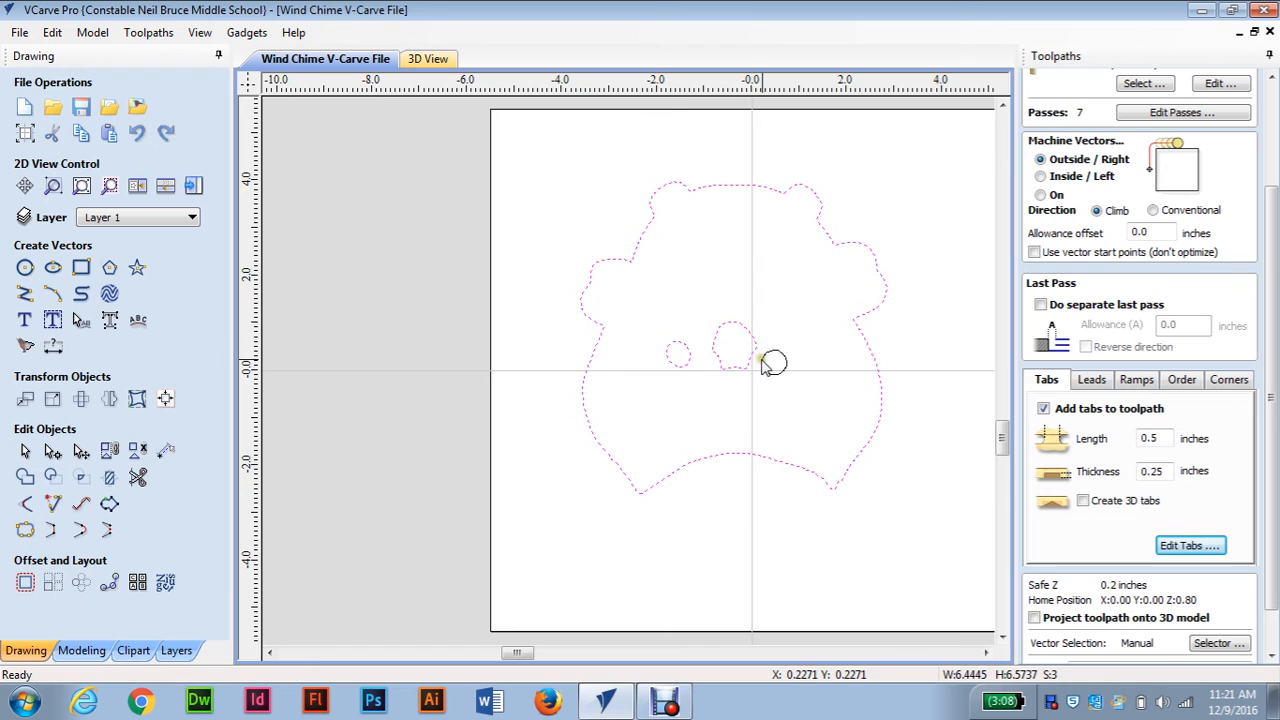
left_click(761, 358, "shift")
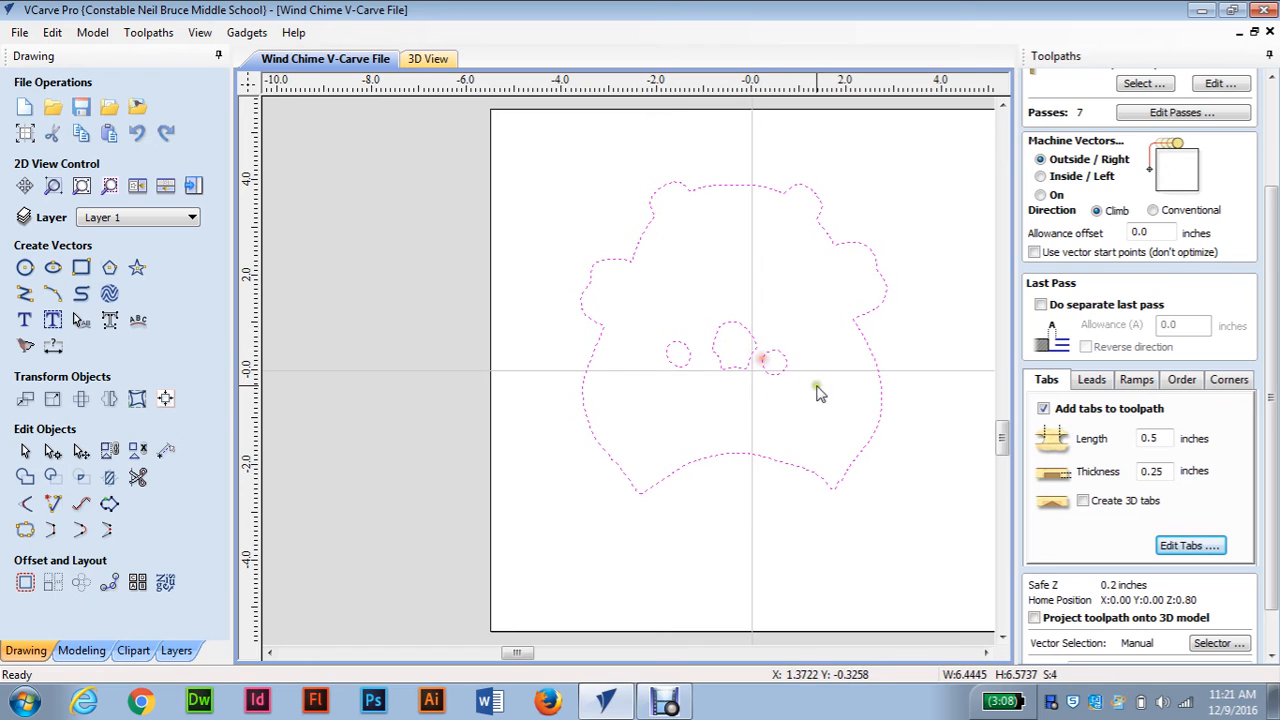
left_click(1182, 546)
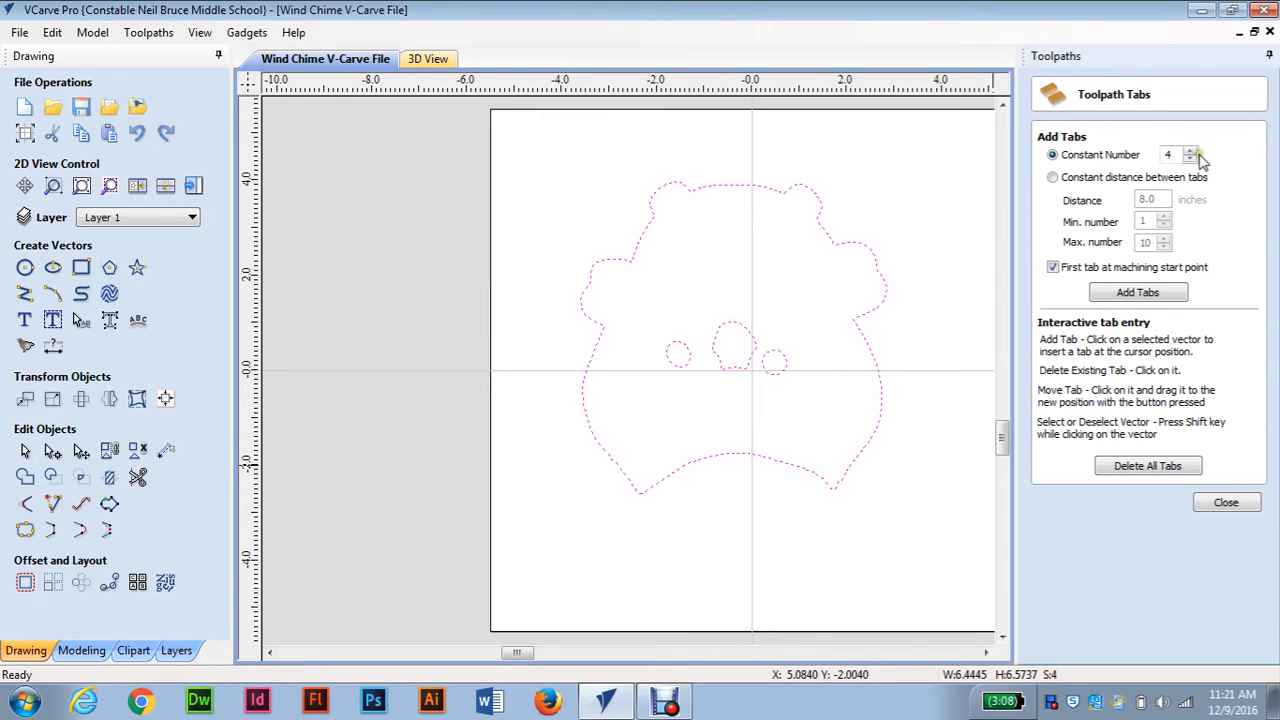
left_click(1137, 293)
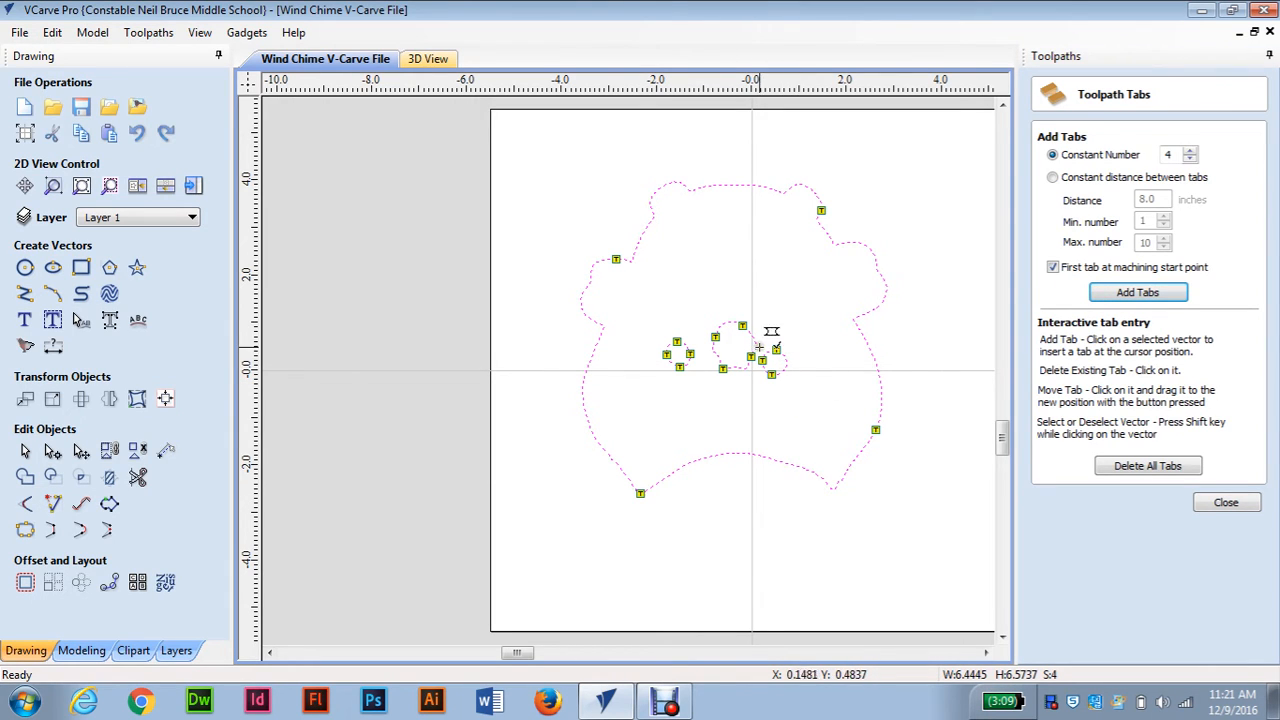
- Delete one tab each from the left eye and the nose, and spread out the remaining upper tabs on the eyes and nose
left_click(691, 353)
left_click_drag(677, 341, 686, 344)
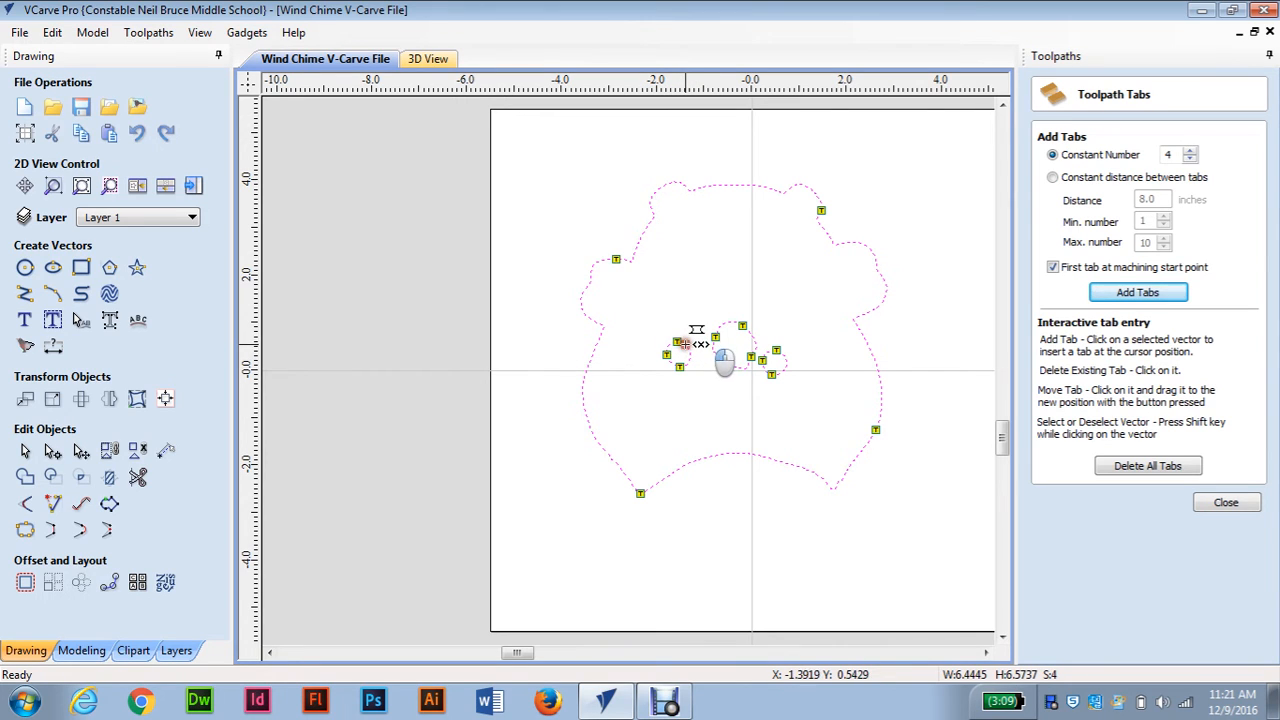
left_click(750, 356)
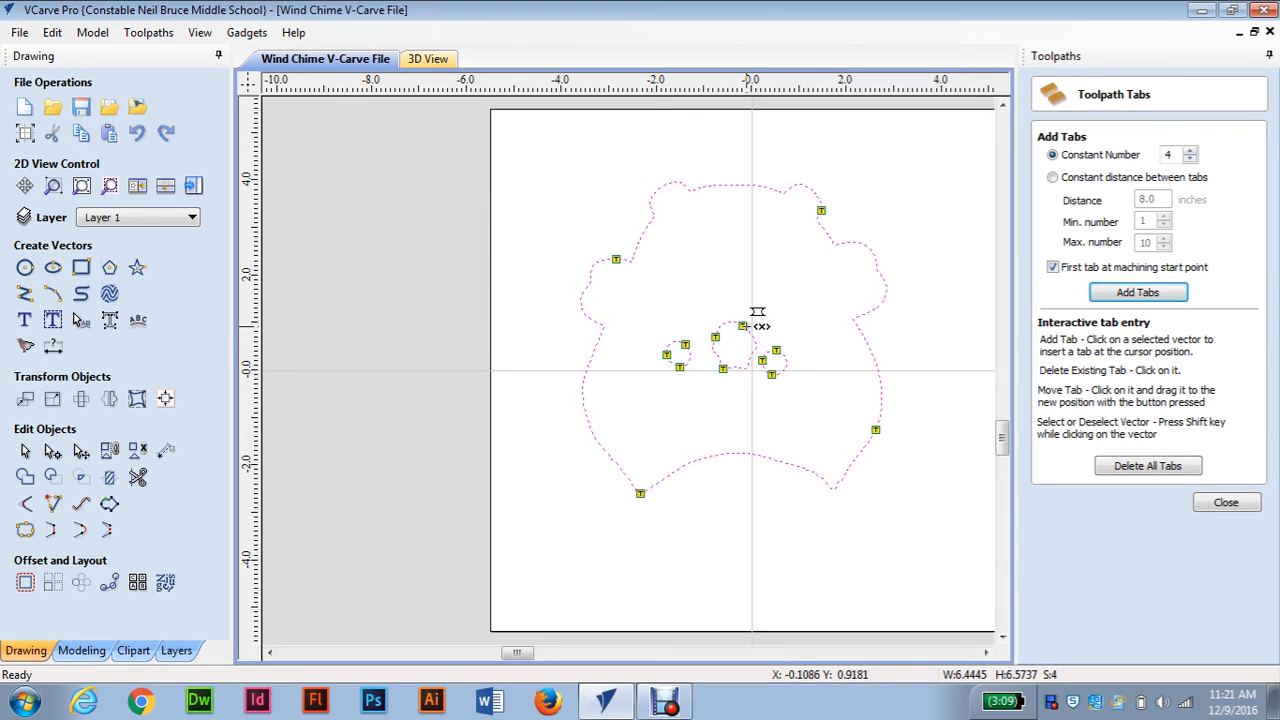
mouse_move(742, 326)
left_mouse_down()
mouse_move(787, 362)
mouse_move(769, 351)
left_mouse_up()
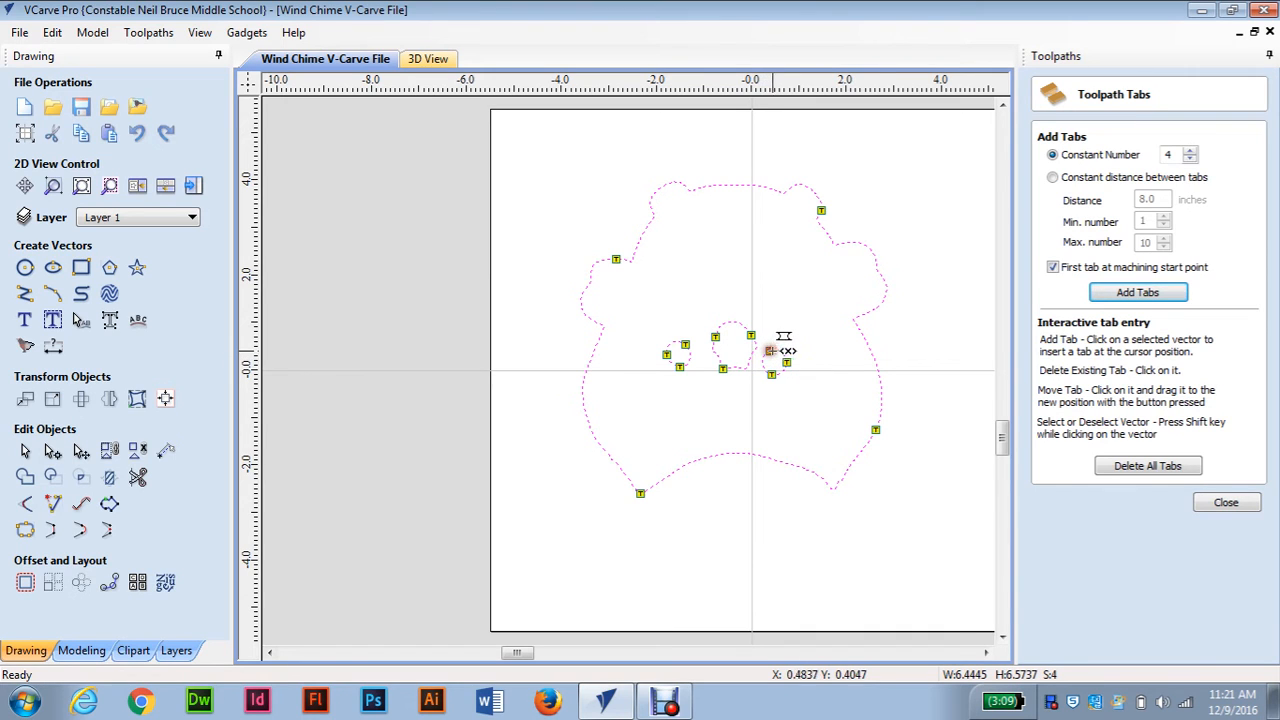
- Reposition the head outline tabs onto the upper-right bump, left cheek and lower arc, shift the nose's lower tab, and finish tab editing
left_click_drag(821, 209, 815, 194)
left_click_drag(616, 258, 592, 354)
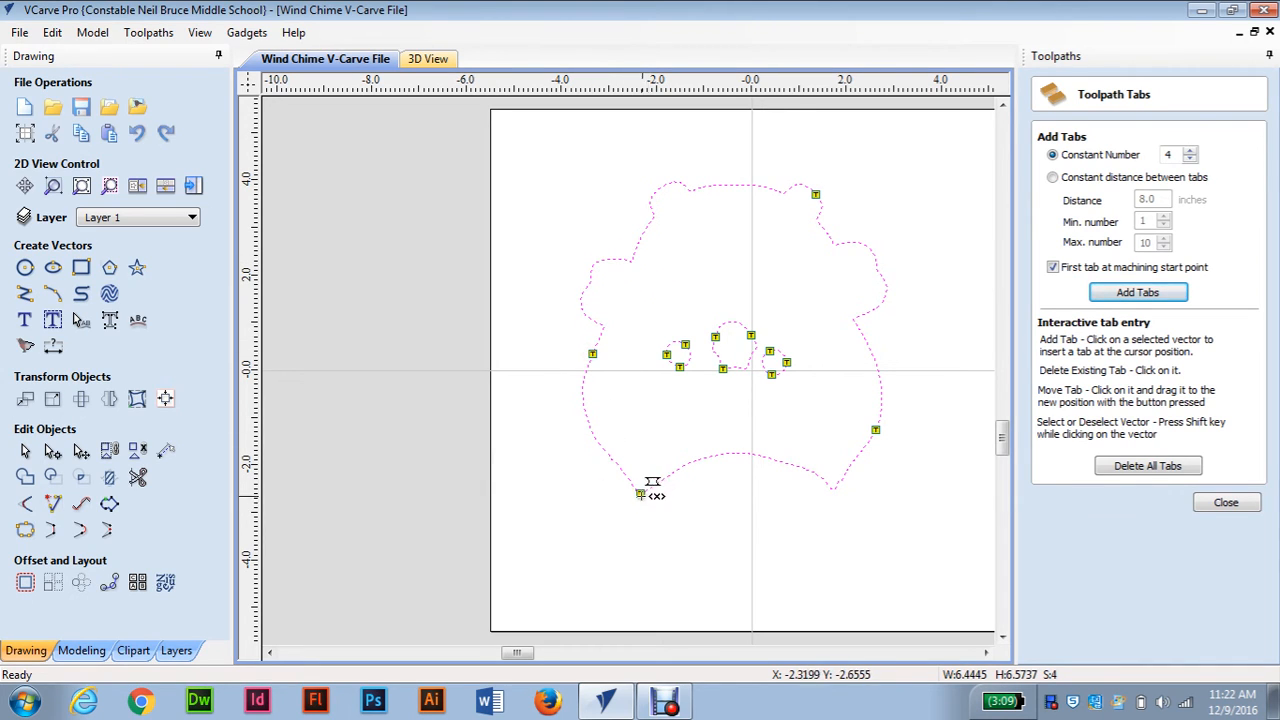
left_click_drag(648, 490, 702, 470)
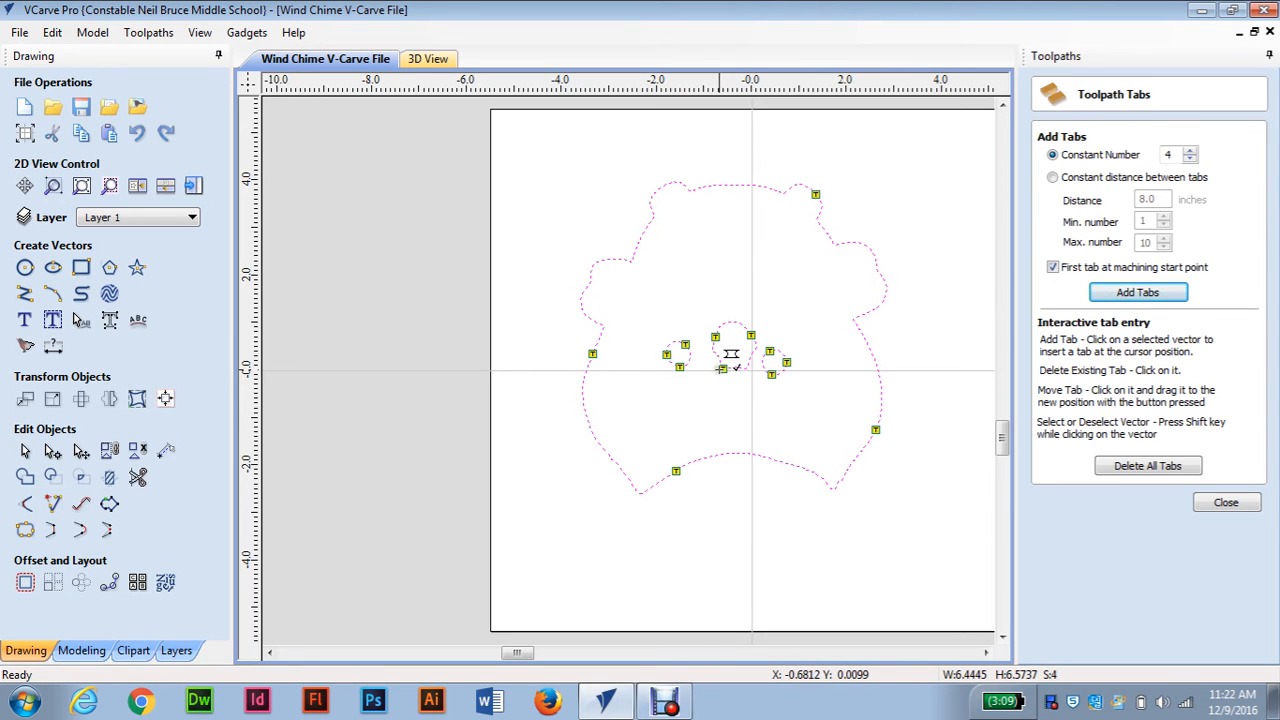
left_click_drag(722, 369, 729, 367)
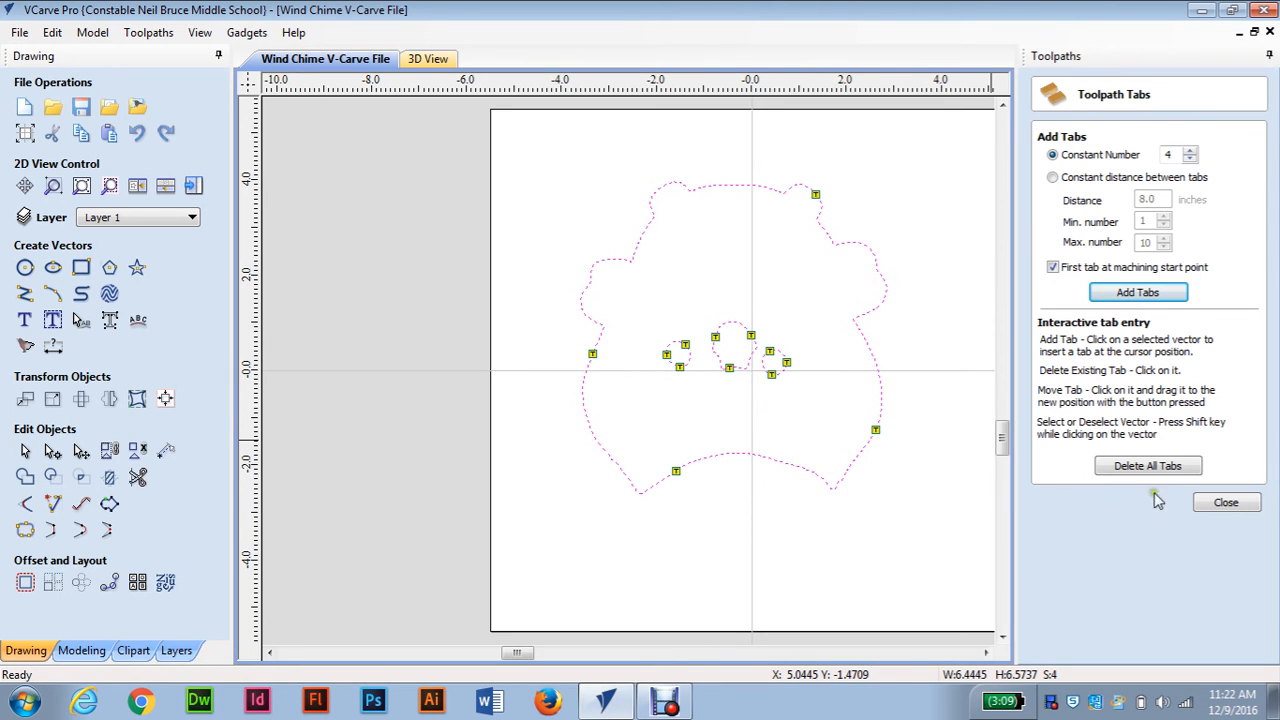
left_click(1222, 506)
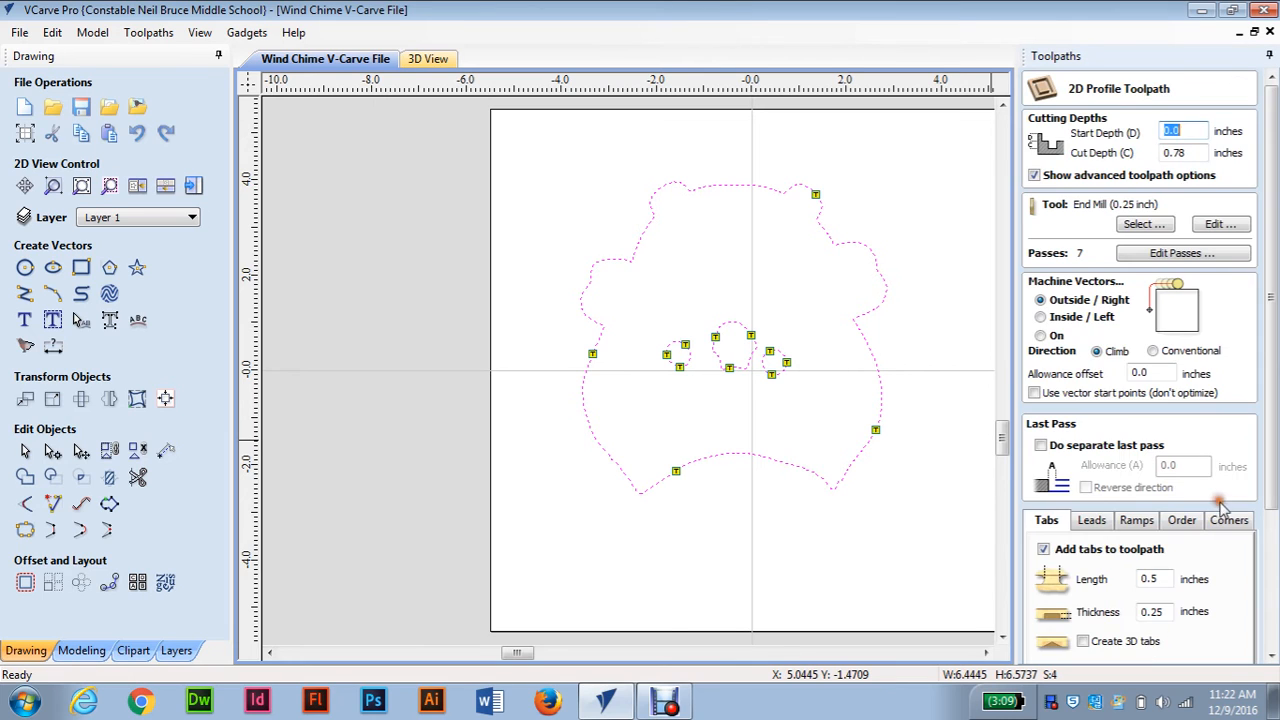
- Name the profile toolpath with the surname and calculate it, accepting the cut through the material
scroll(1192, 533, "down", 1)
scroll(1180, 617, "down", 2)
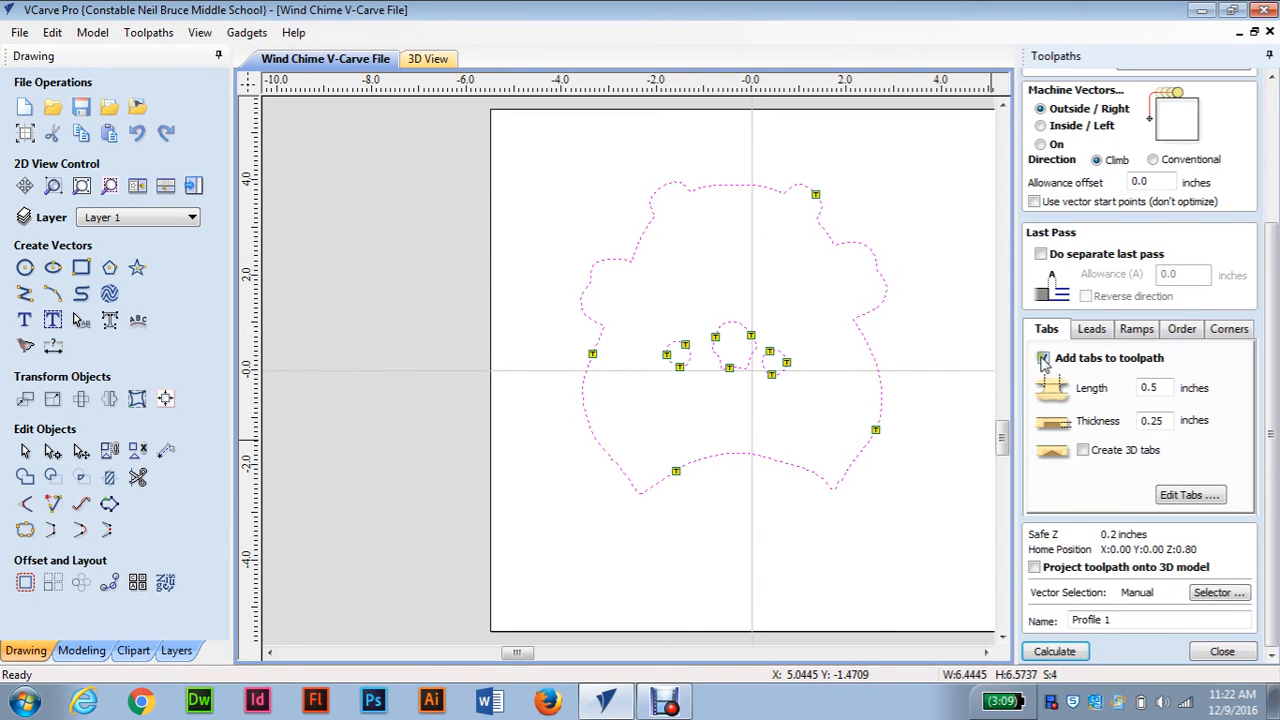
left_click_drag(1110, 620, 1025, 619)
type("Mireau")
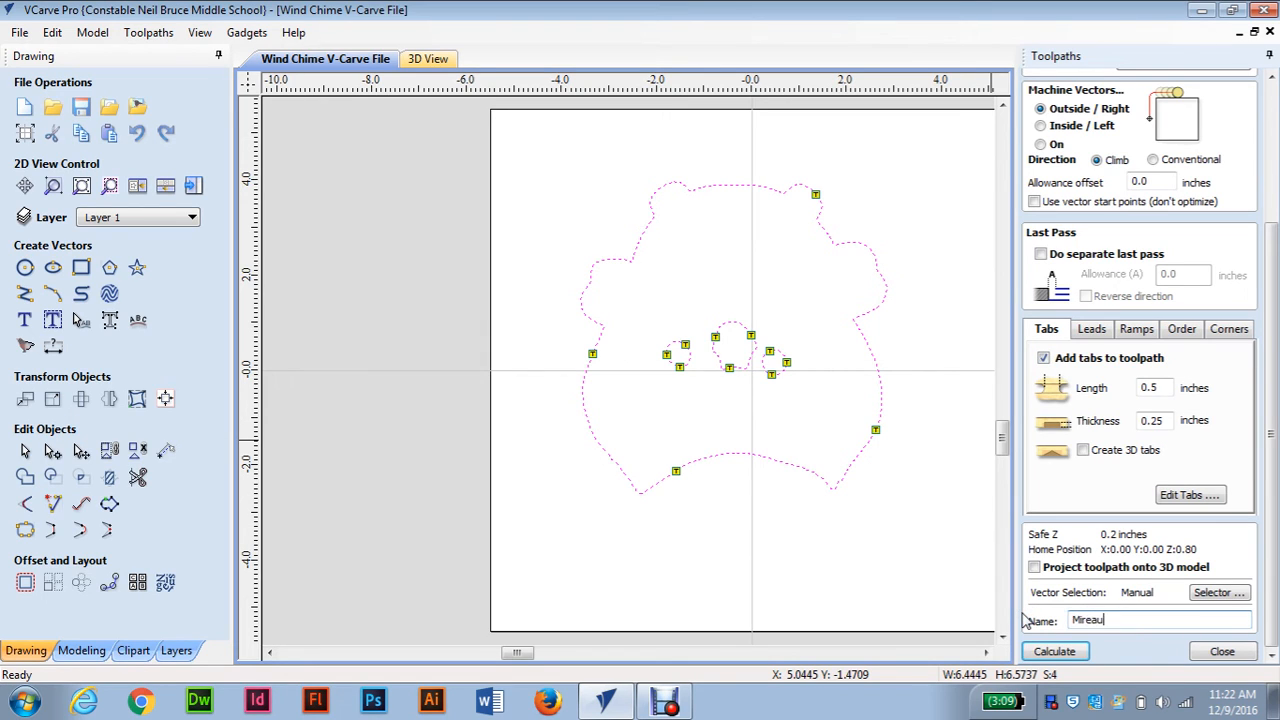
left_click(1068, 652)
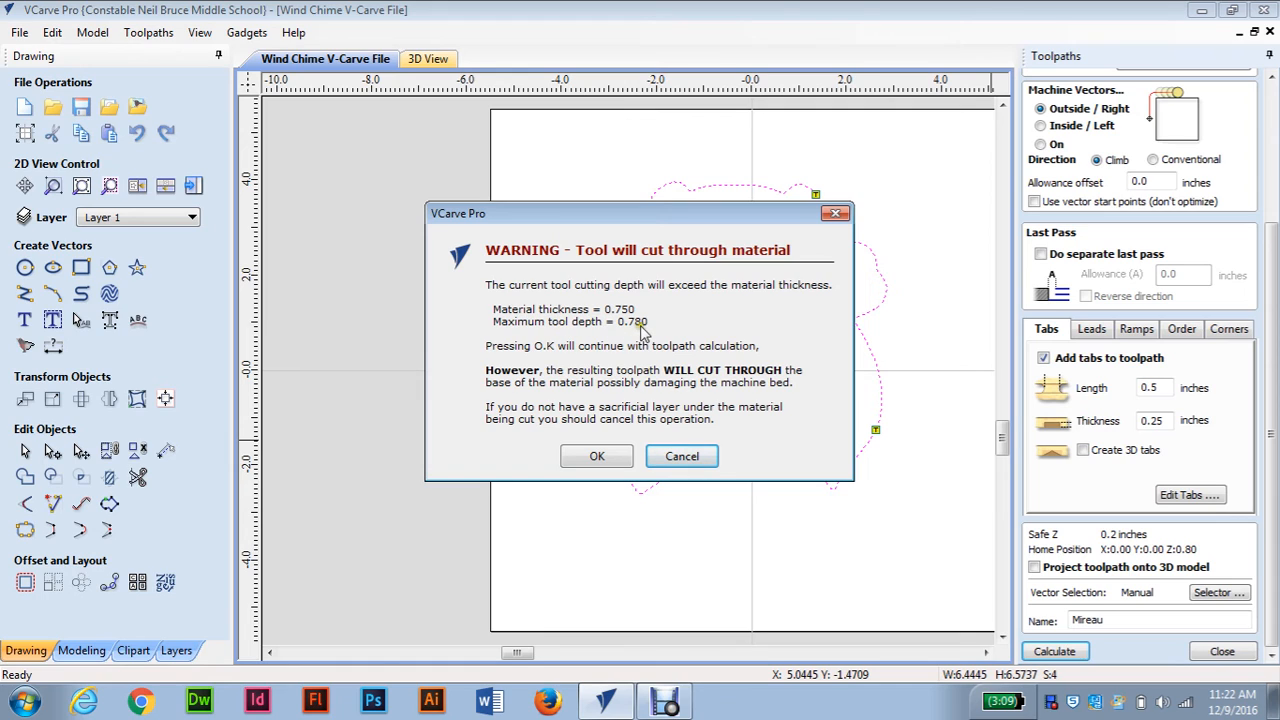
left_click(597, 459)
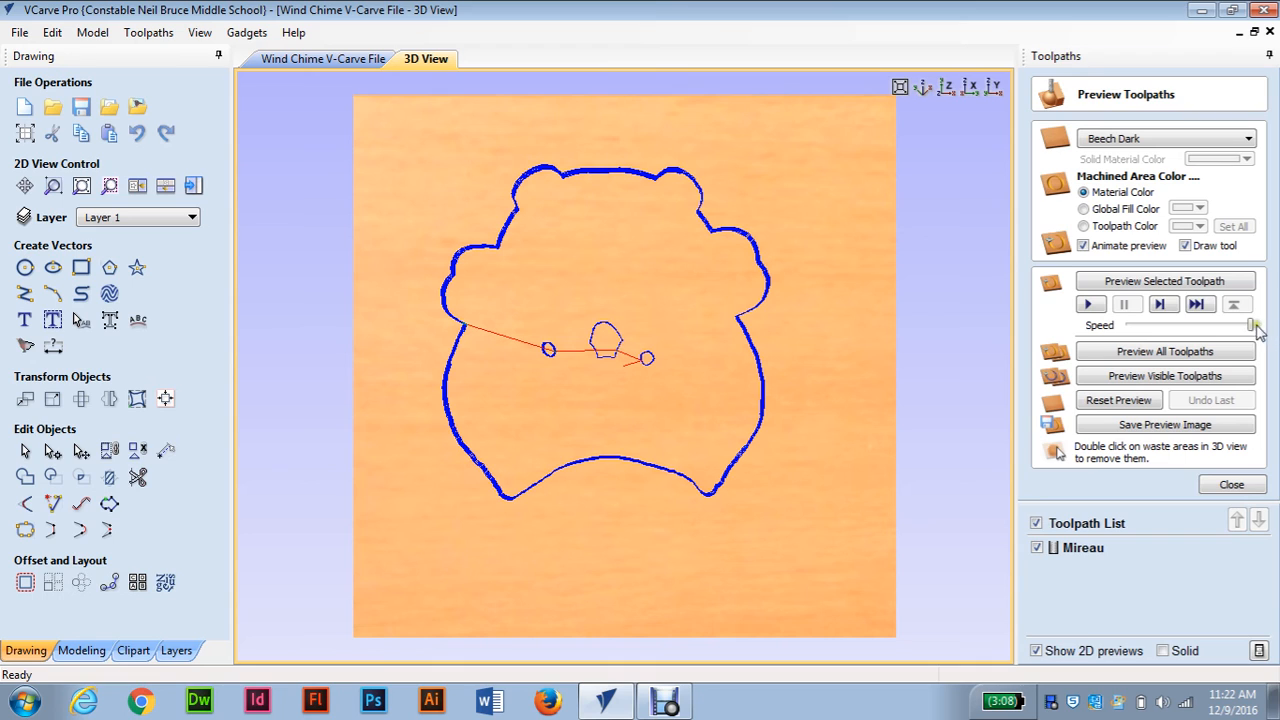
- Play the toolpath cutting preview at a reduced speed, show the toolpath again and close the preview
left_click_drag(1249, 325, 1223, 326)
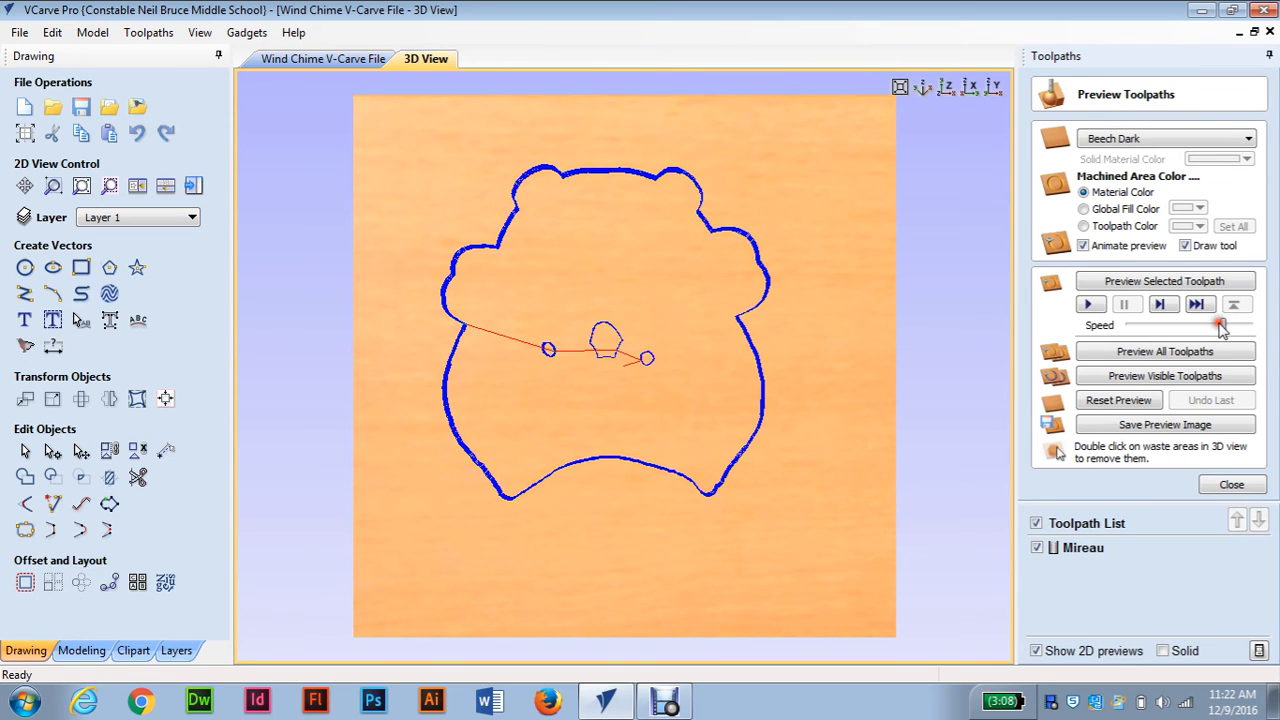
left_click(1090, 305)
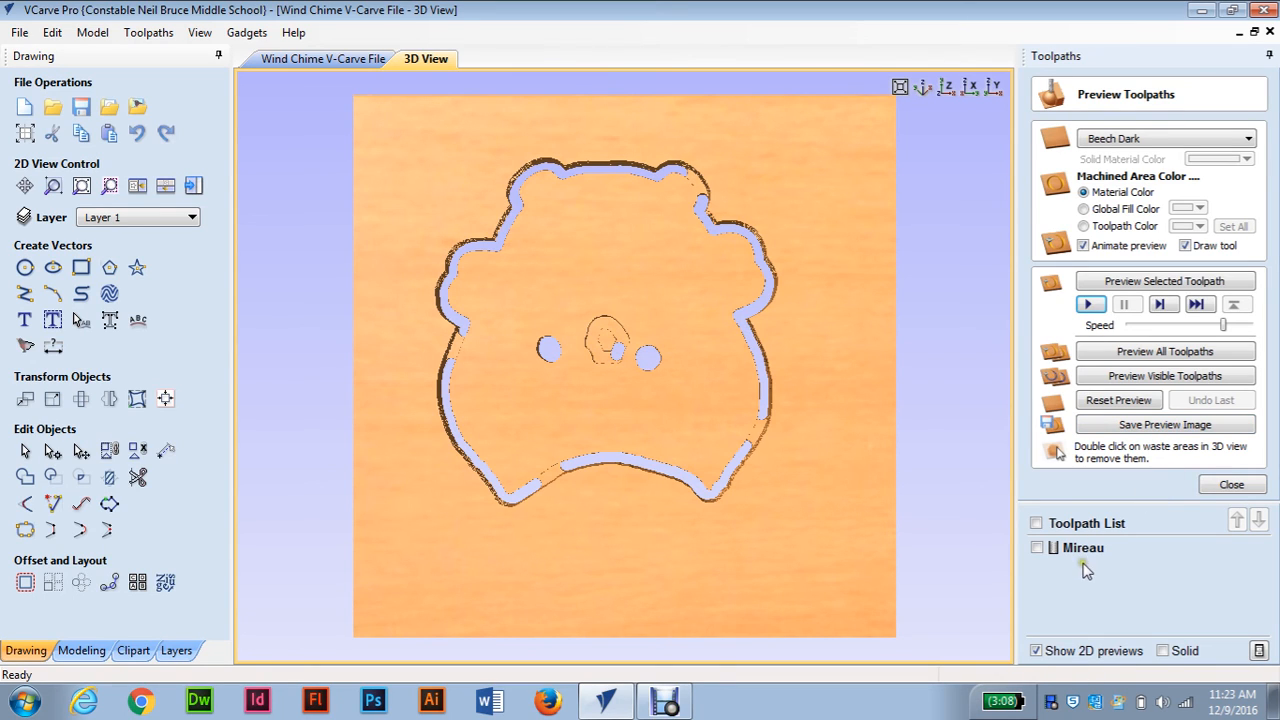
left_click(1037, 548)
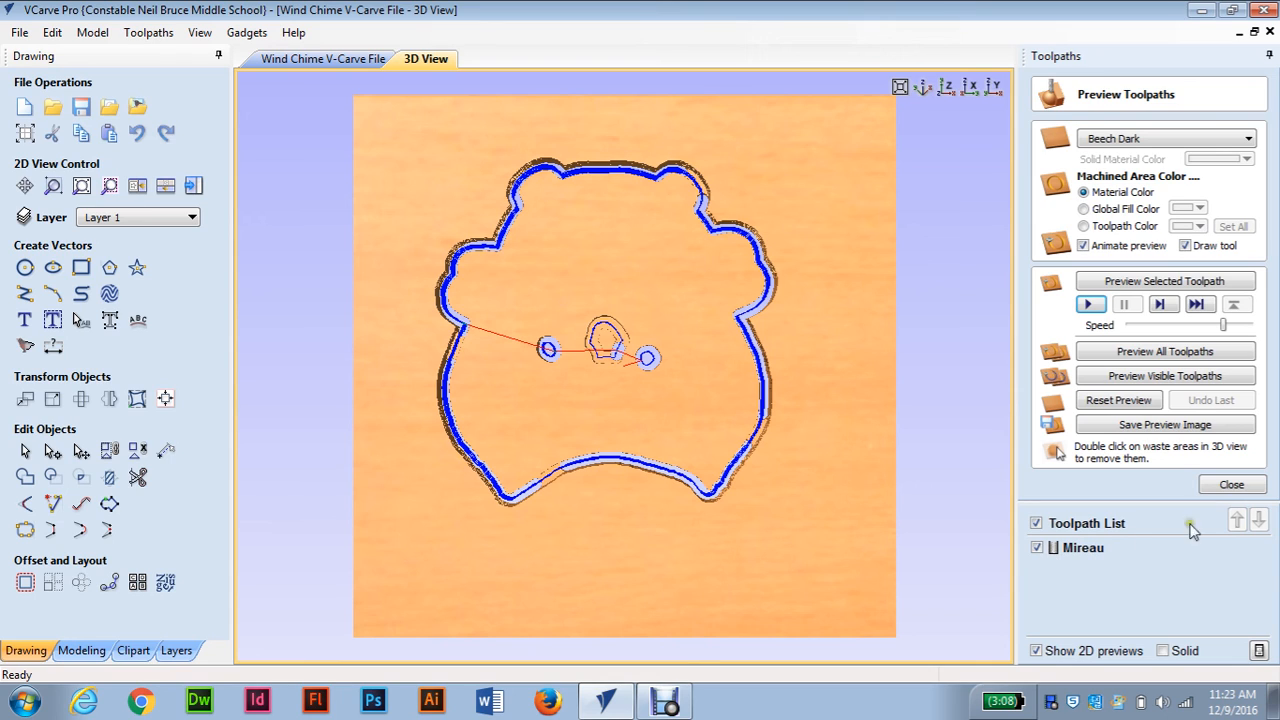
left_click(1231, 486)
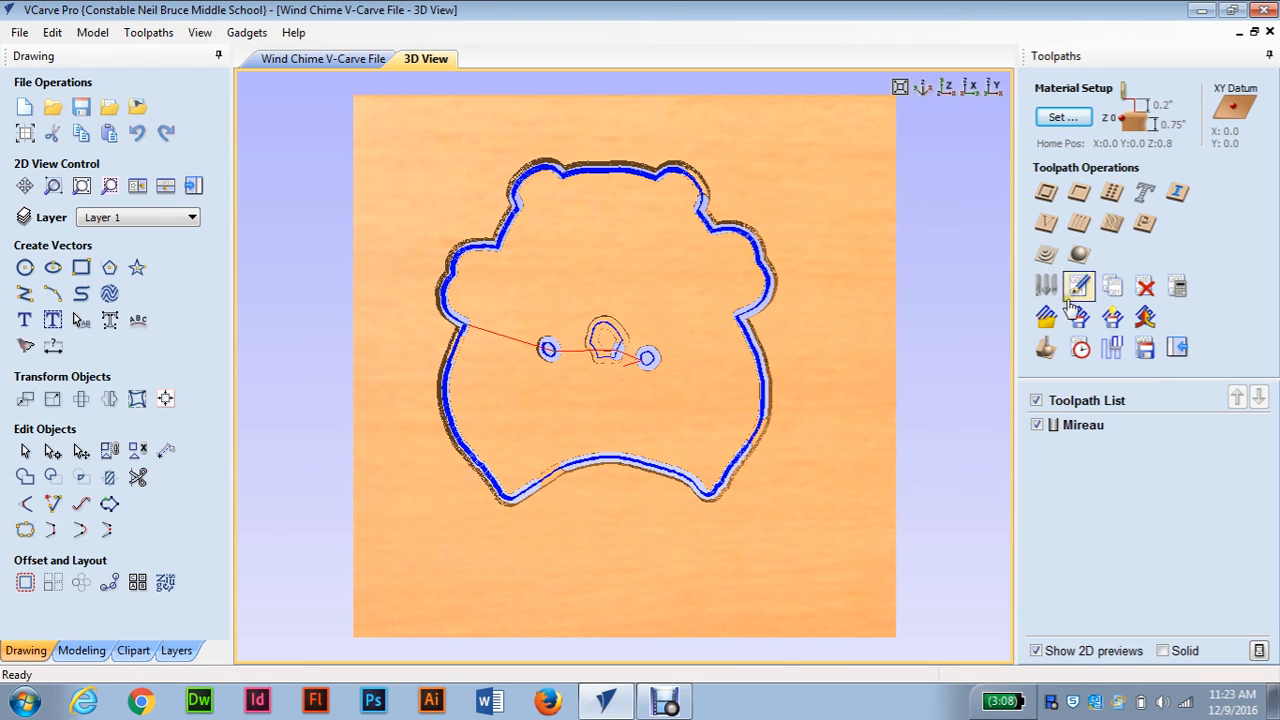
- Save the toolpath to the Desktop with the CWI Professor_Basic(*.mmg) post processor, keeping the surname as file name
left_click(1145, 348)
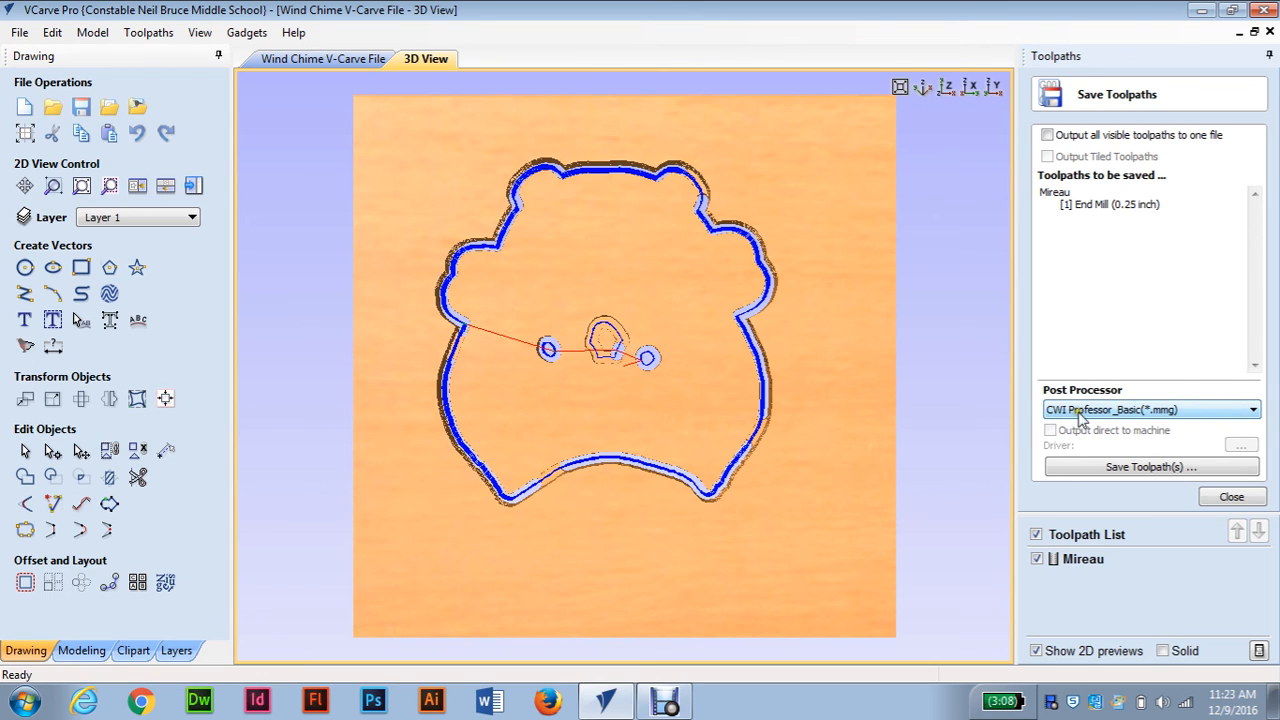
left_click(1254, 410)
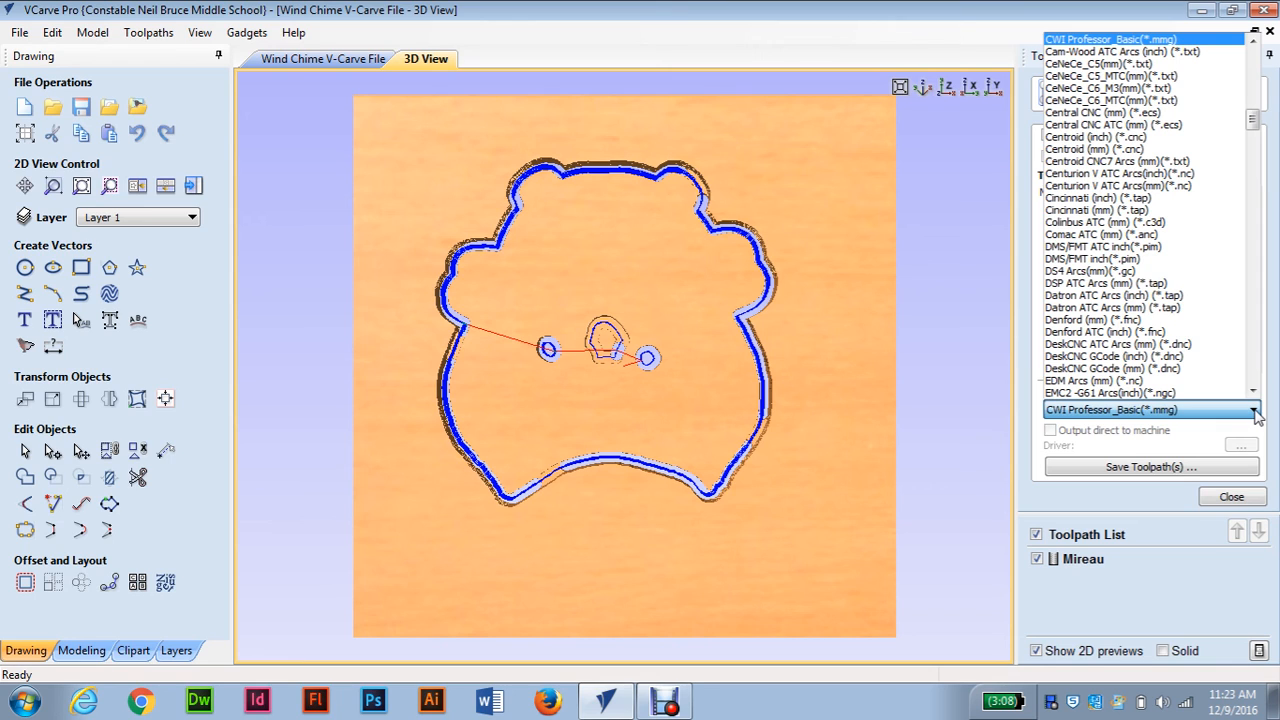
left_click(1254, 412)
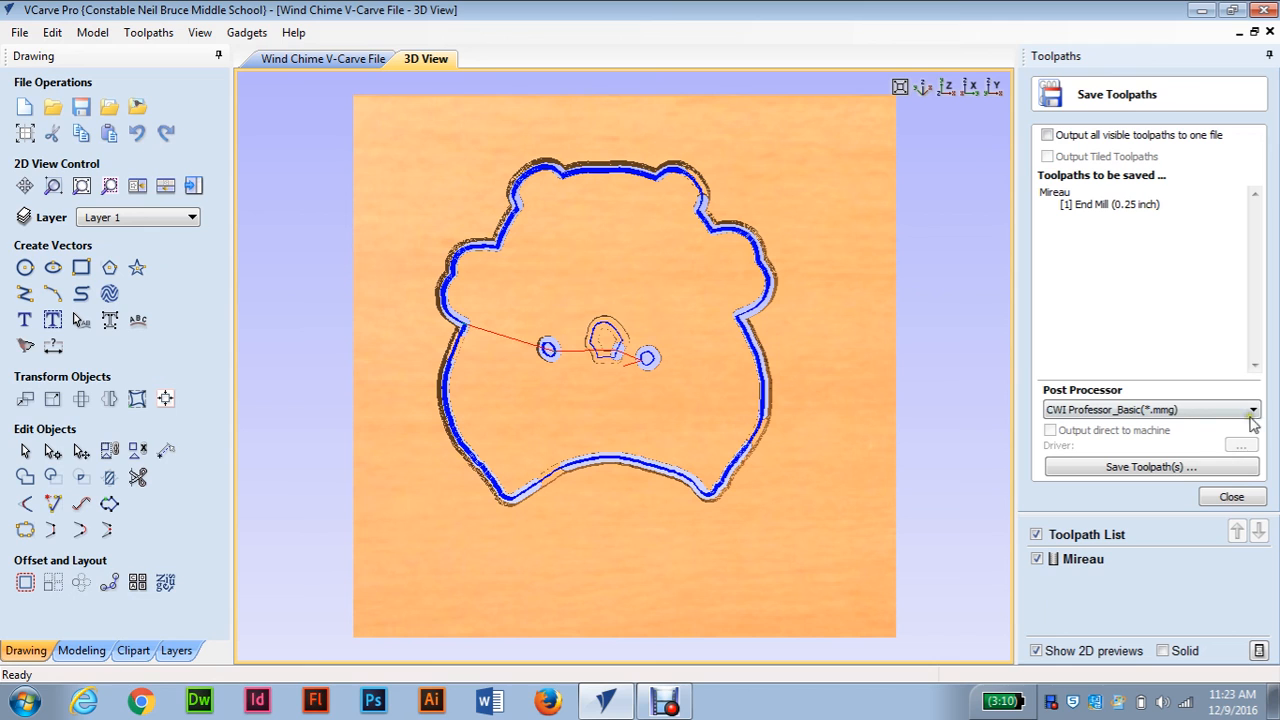
left_click(1163, 473)
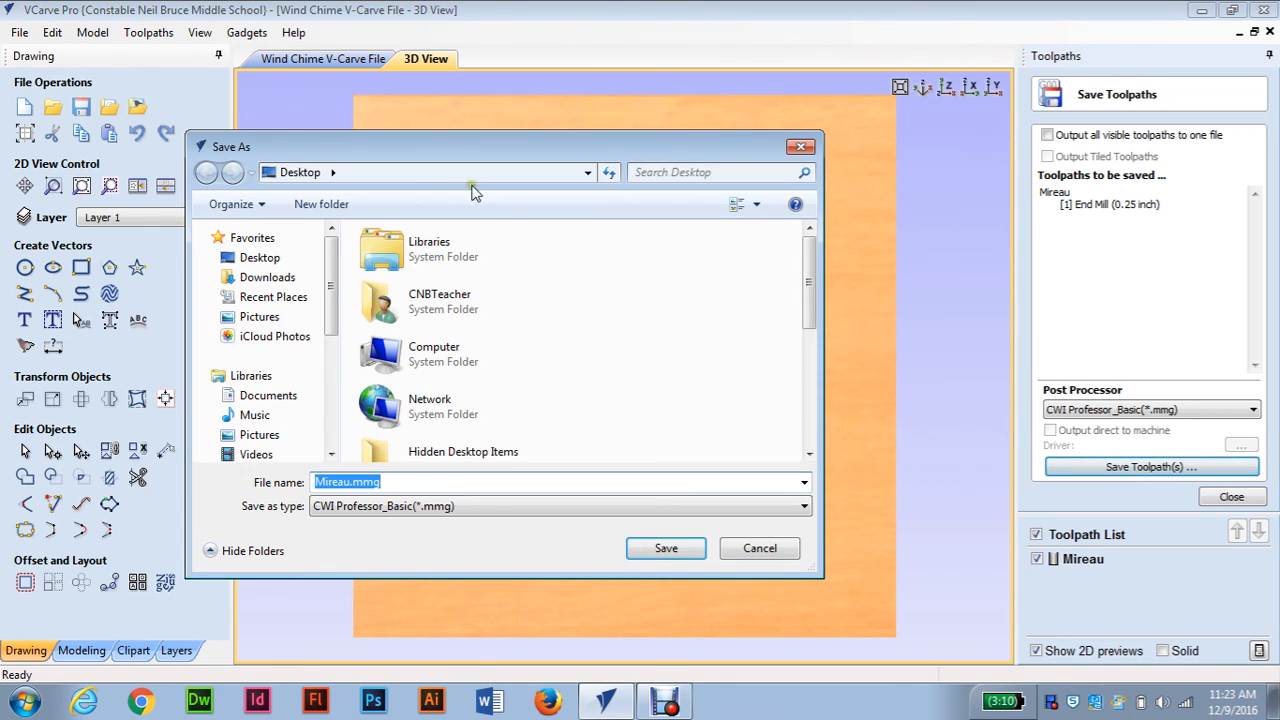
left_click(268, 262)
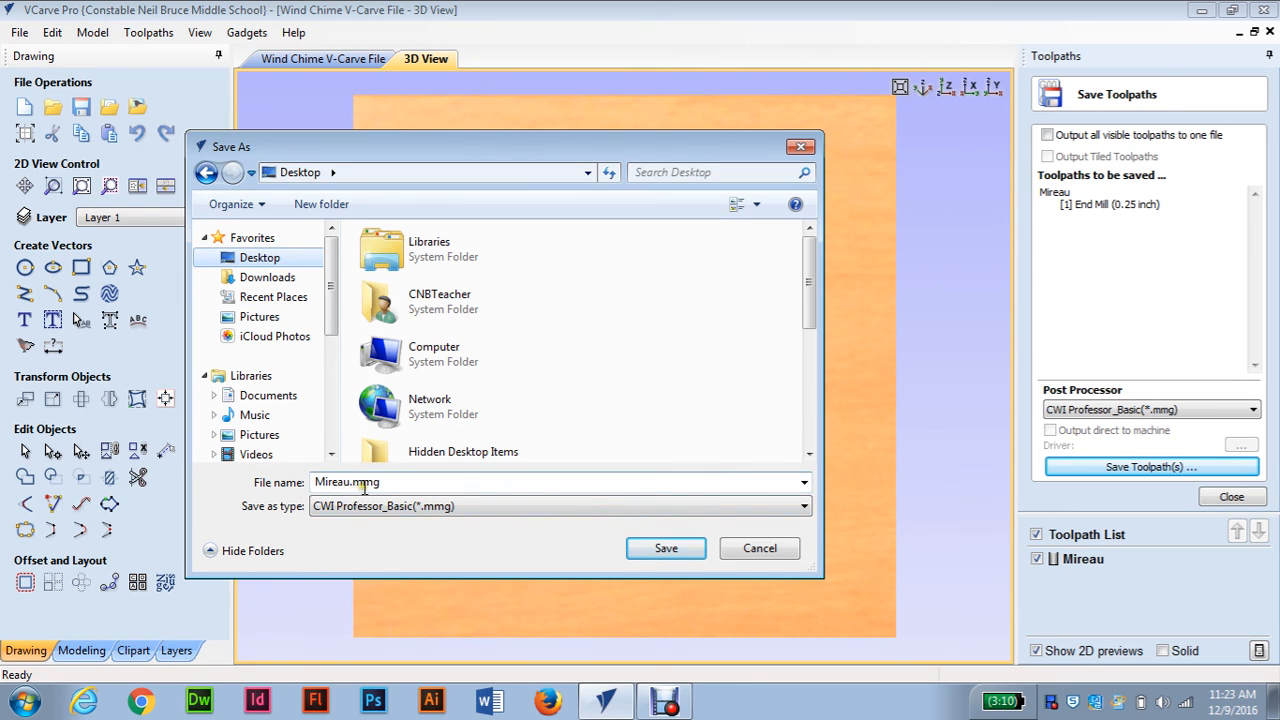
left_click(666, 550)
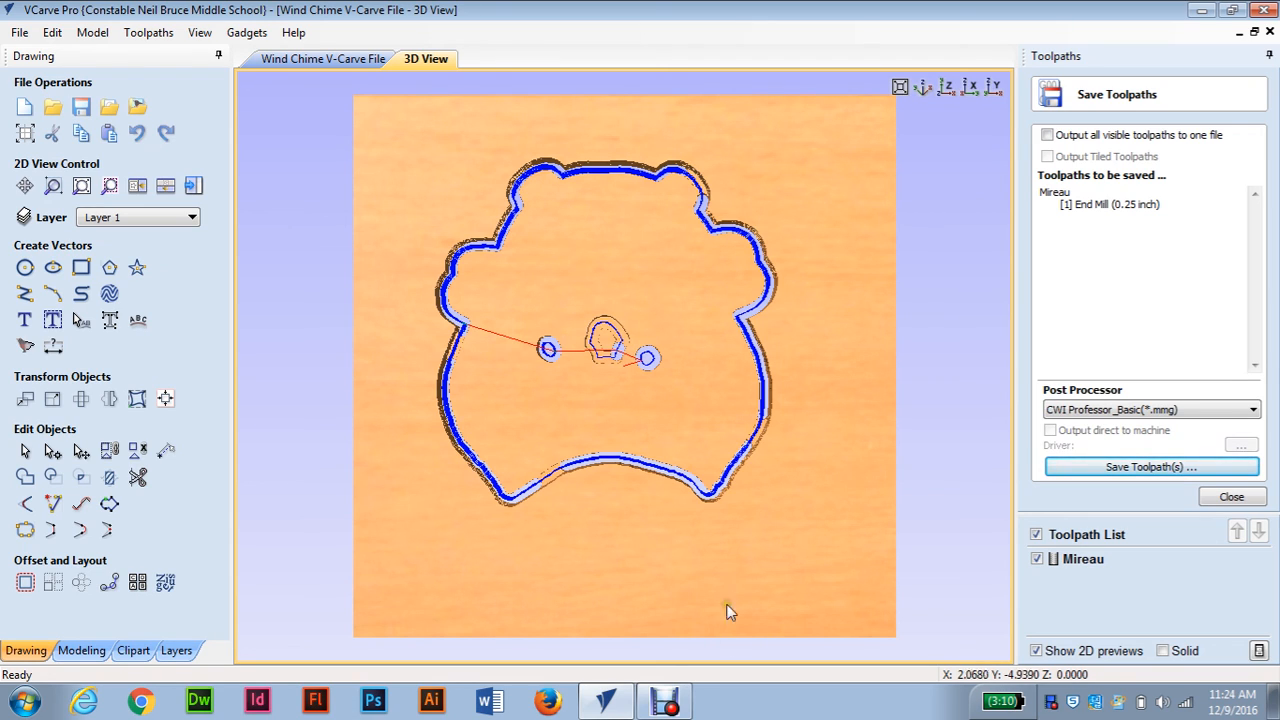
left_click(666, 704)
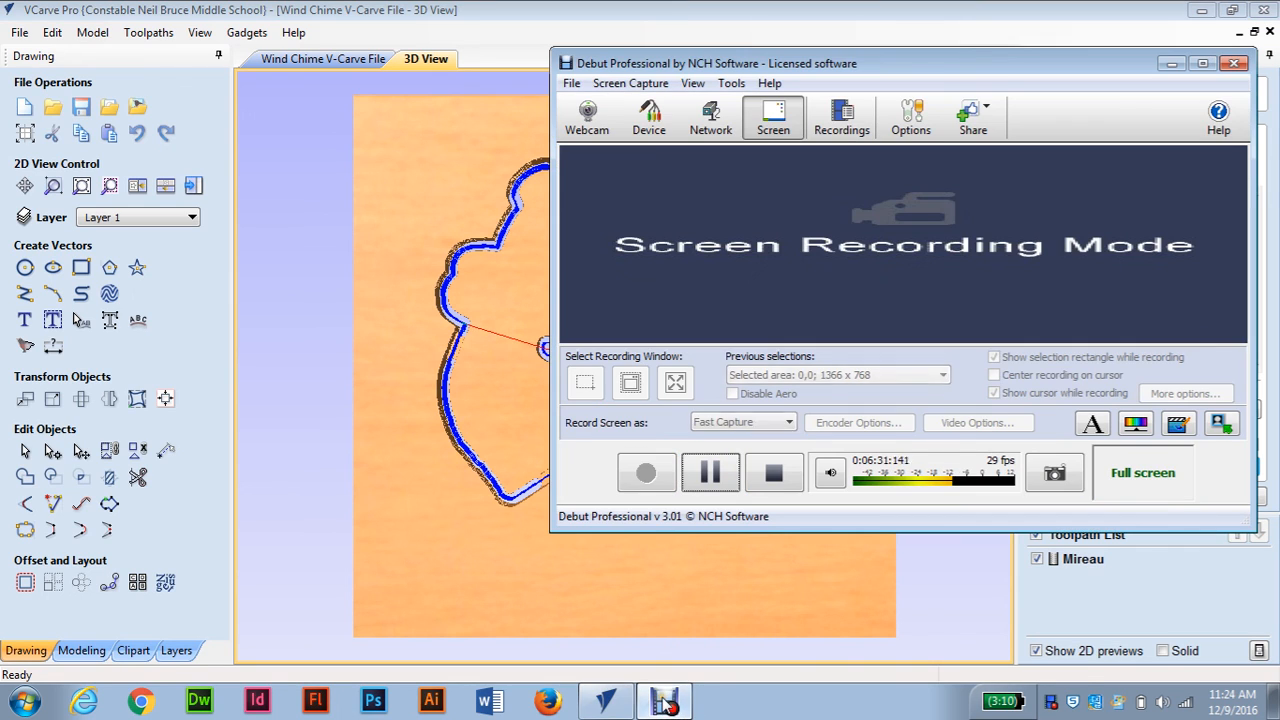